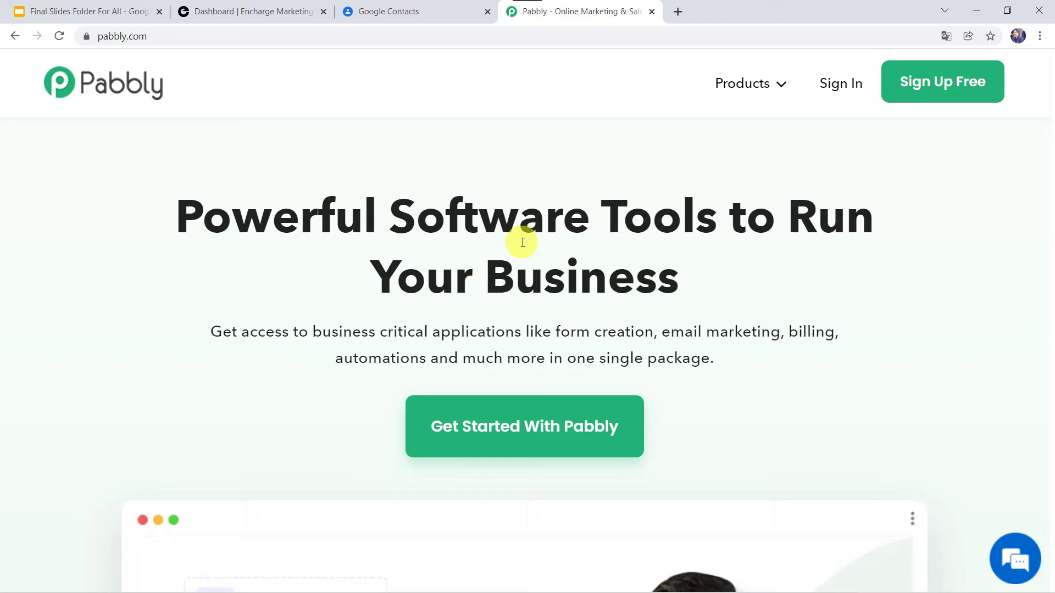
Sign in from the Pabbly Connect product page and launch Pabbly Connect from the account's apps
{"action": "left_click", "coordinate": [753, 99]}
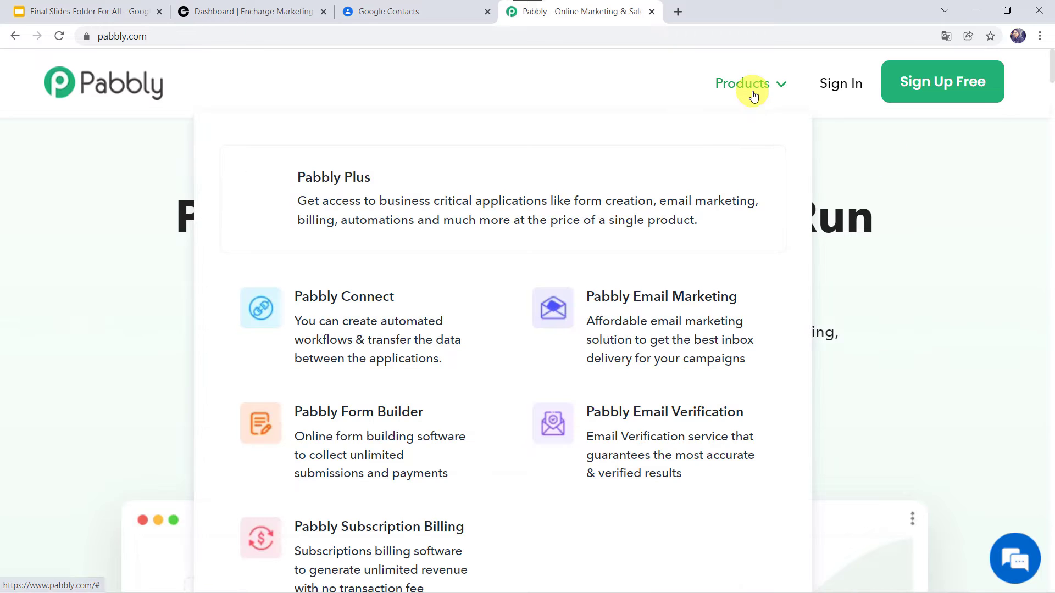
{"action": "left_click", "coordinate": [365, 330]}
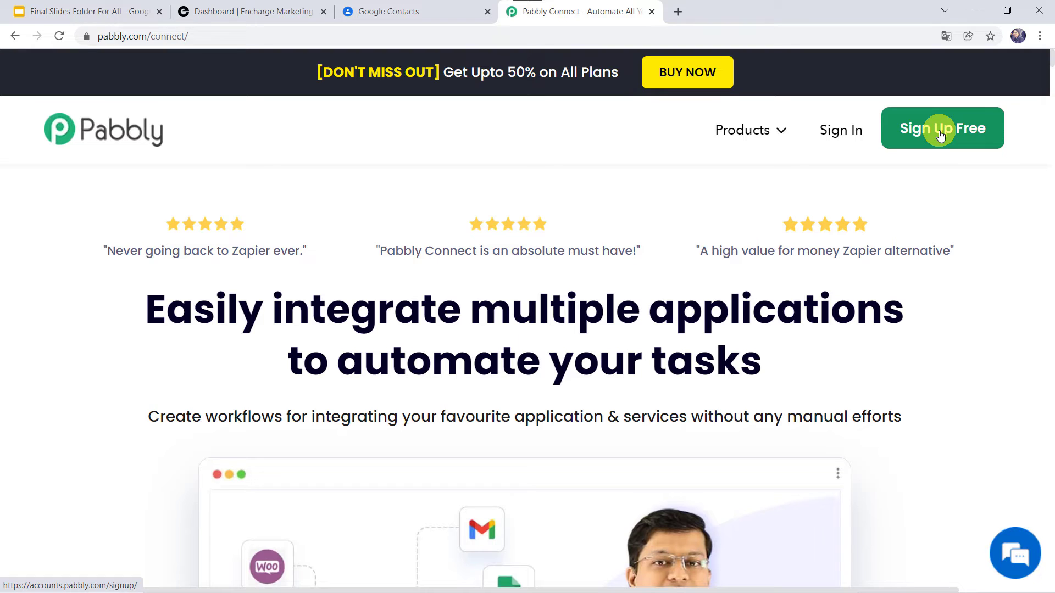
{"action": "left_click", "coordinate": [830, 131]}
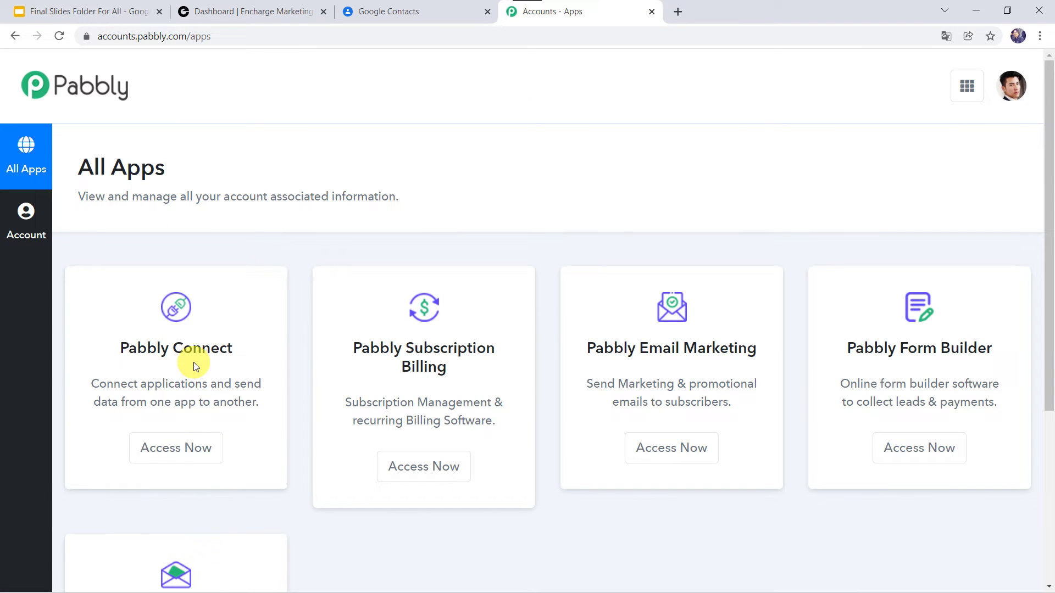
{"action": "left_click", "coordinate": [180, 459]}
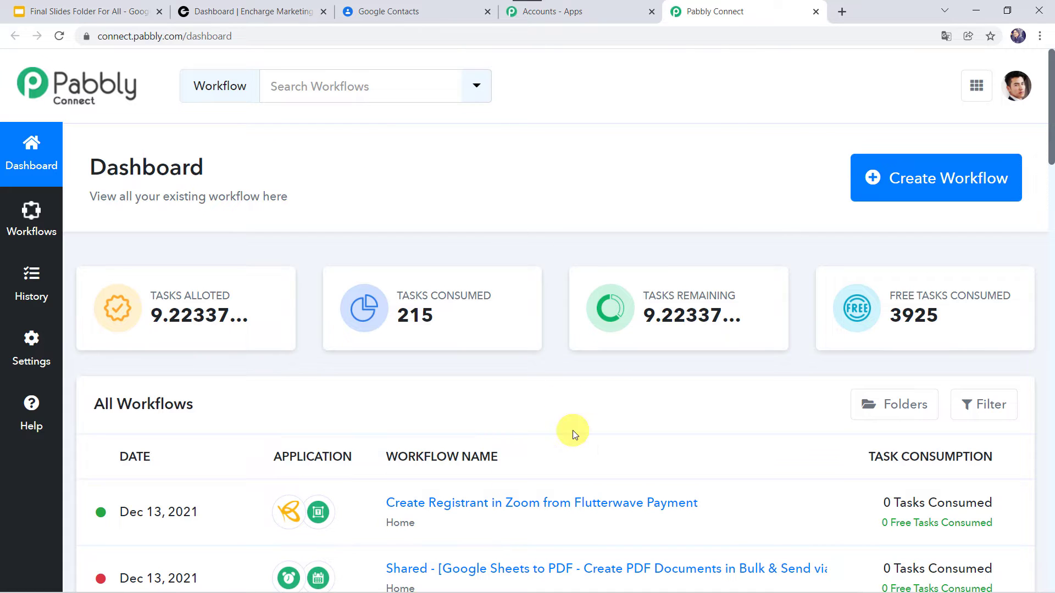
Start a new workflow and name it 'Encharge and Google Contacts Integration'
{"action": "scroll", "coordinate": [573, 431], "scroll_direction": "down", "scroll_amount": 6}
{"action": "scroll", "coordinate": [572, 434], "scroll_direction": "up", "scroll_amount": 6}
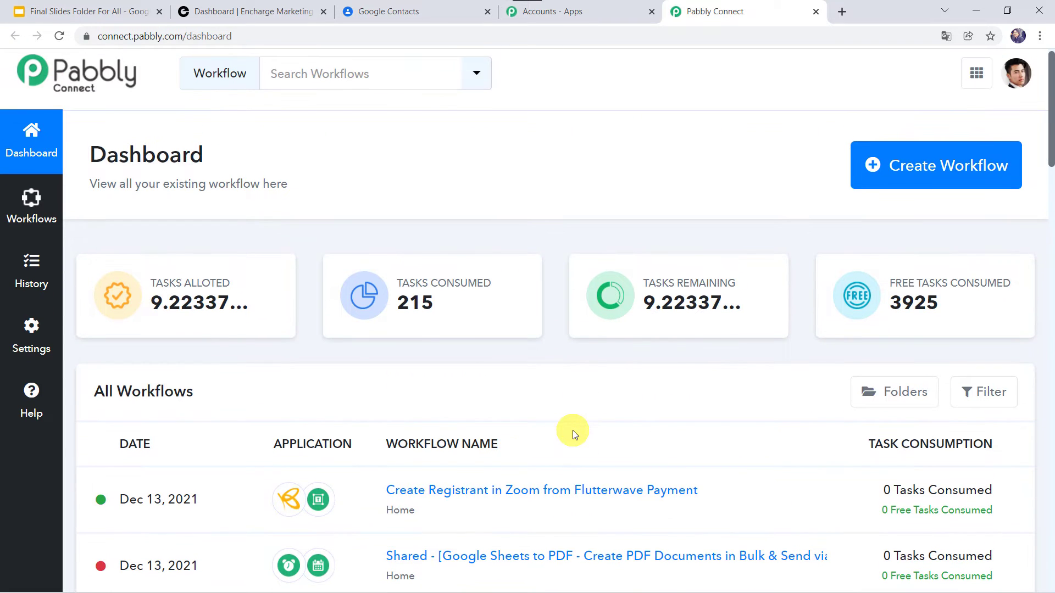
{"action": "left_click", "coordinate": [926, 169]}
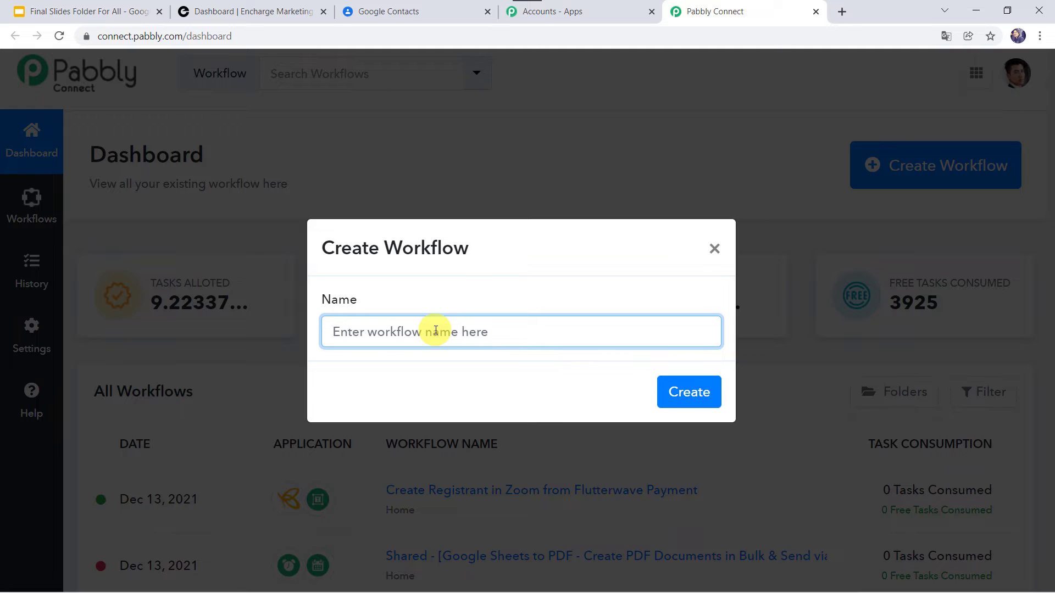
{"action": "type", "text": "En"}
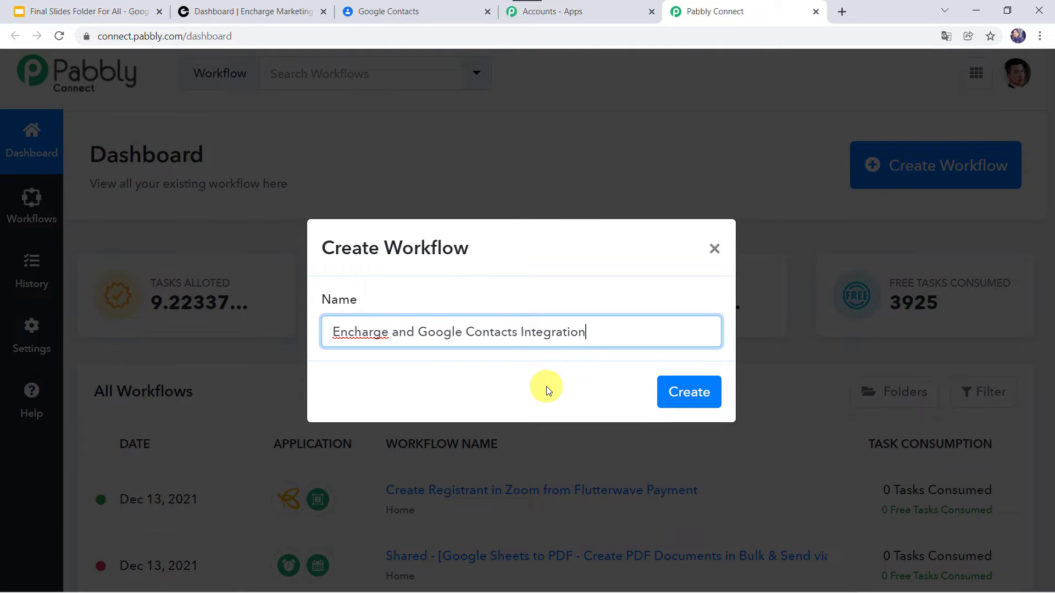
{"action": "left_click", "coordinate": [678, 394]}
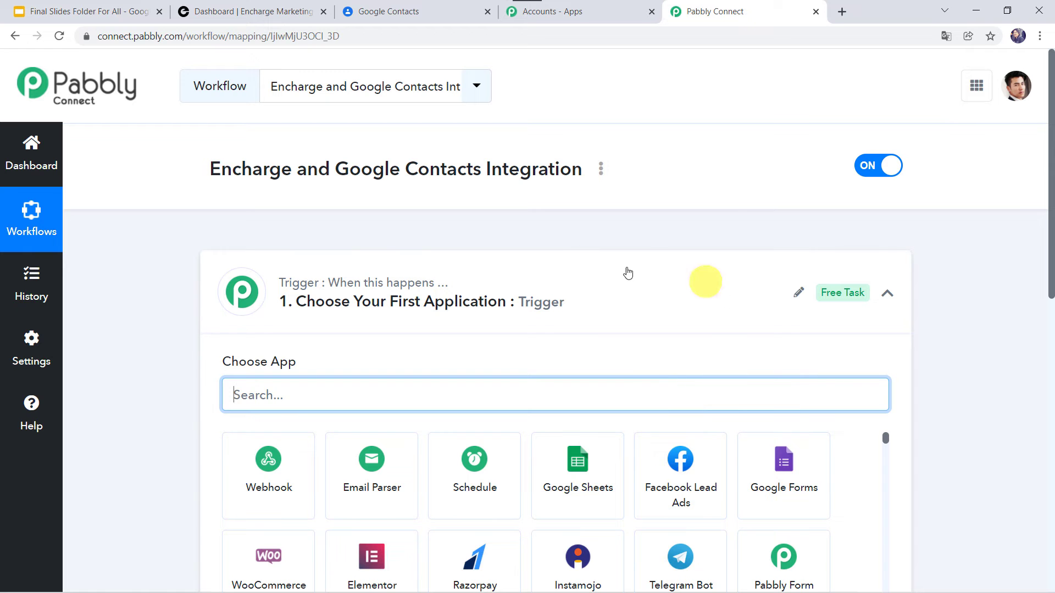
Set the trigger app to Encharge with the New Person trigger event
{"action": "left_click", "coordinate": [570, 300]}
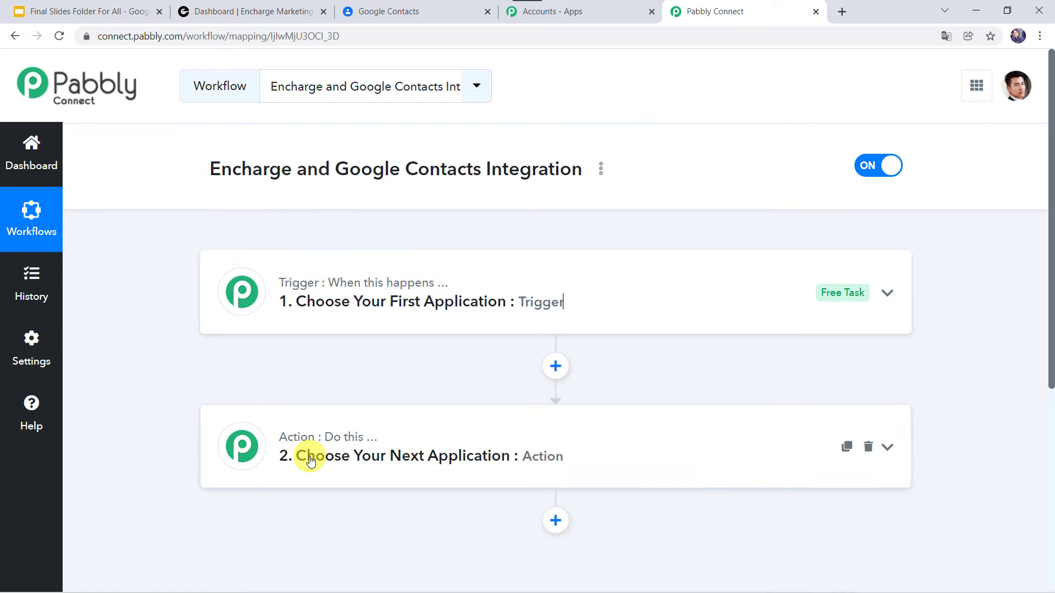
{"action": "left_click", "coordinate": [587, 300]}
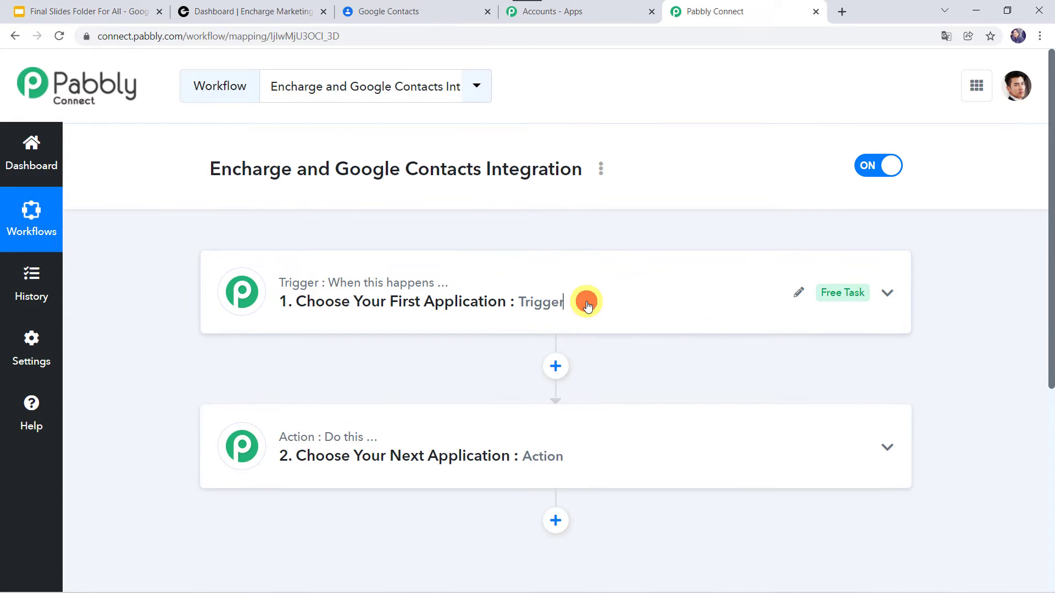
{"action": "scroll", "coordinate": [380, 352], "scroll_direction": "down", "scroll_amount": 1}
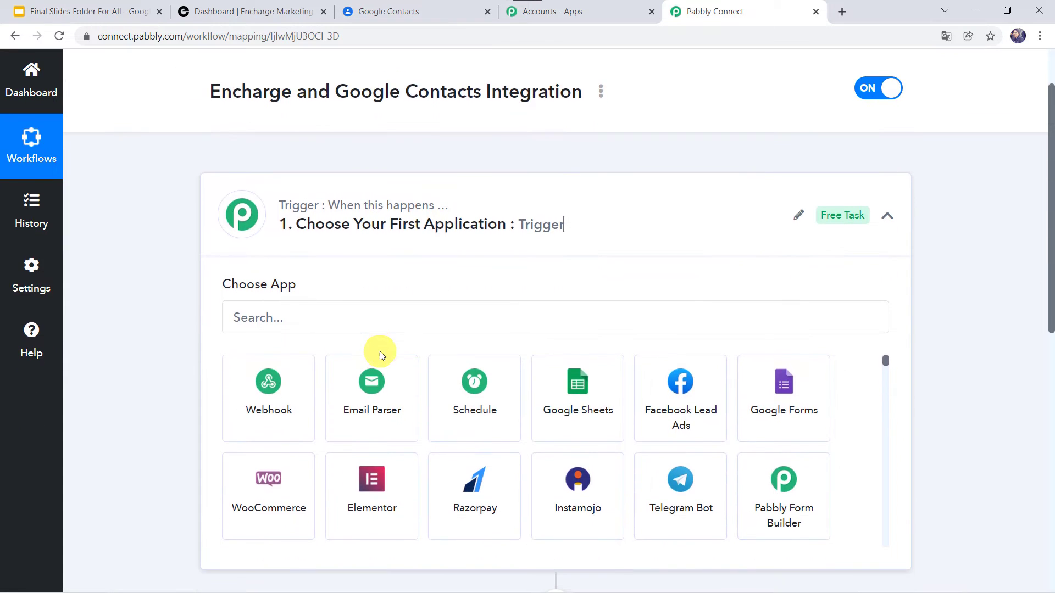
{"action": "left_click", "coordinate": [325, 311]}
{"action": "type", "text": "Enc"}
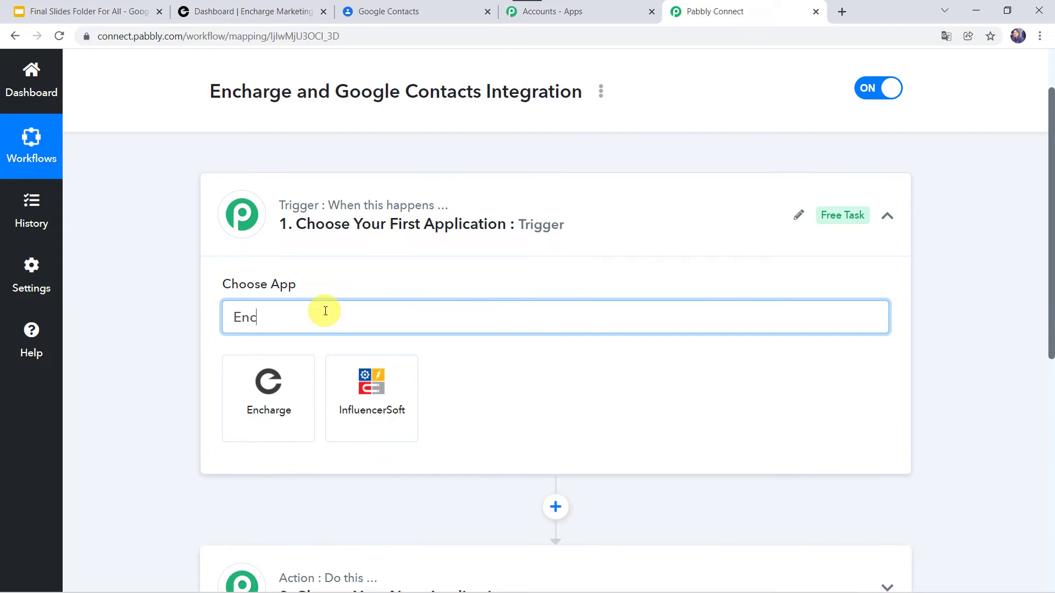
{"action": "left_click", "coordinate": [307, 378]}
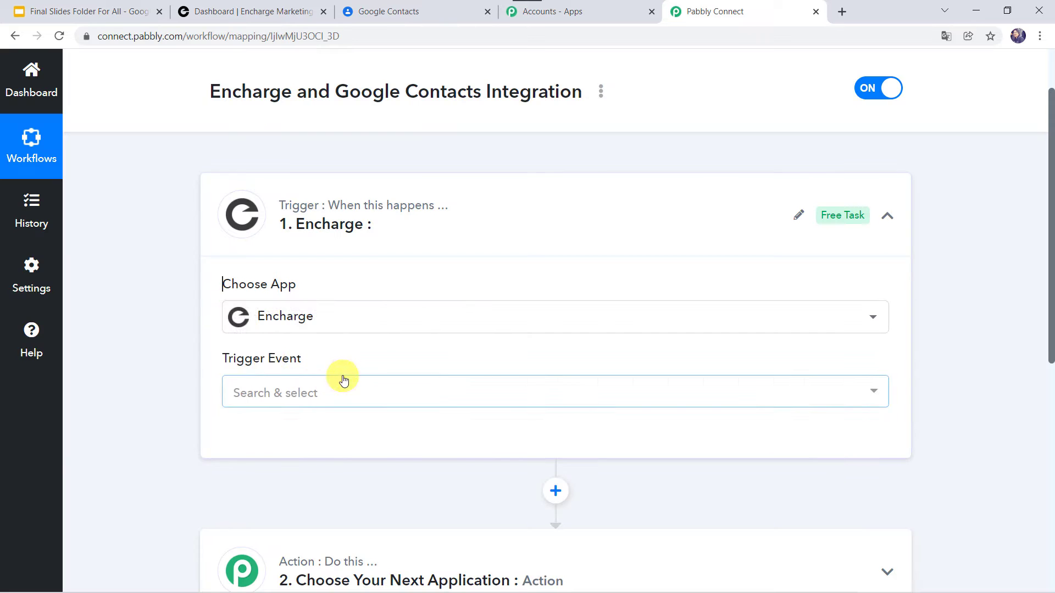
{"action": "left_click", "coordinate": [272, 393]}
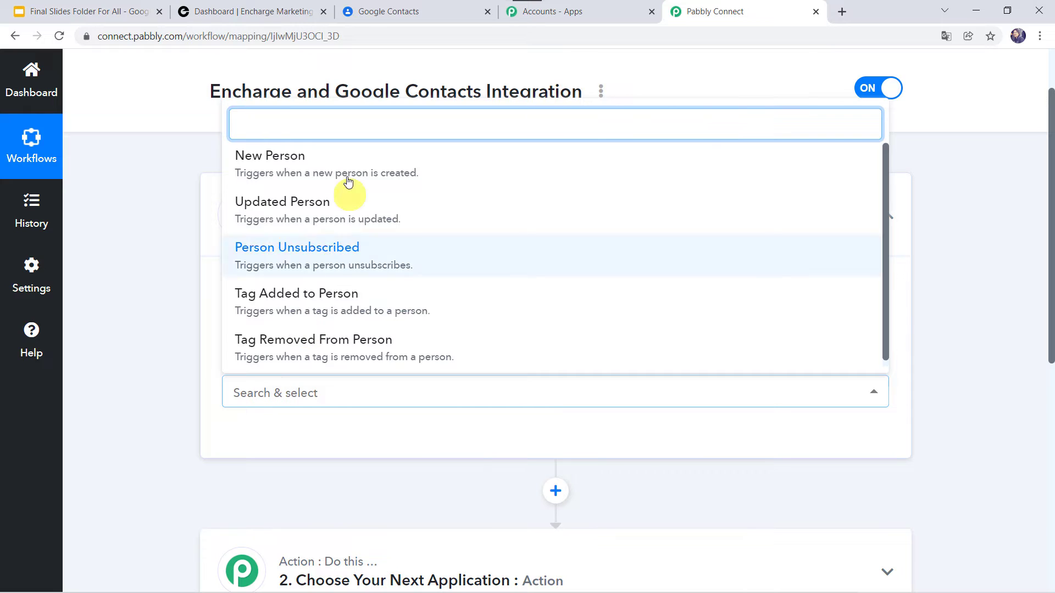
{"action": "left_click", "coordinate": [291, 166]}
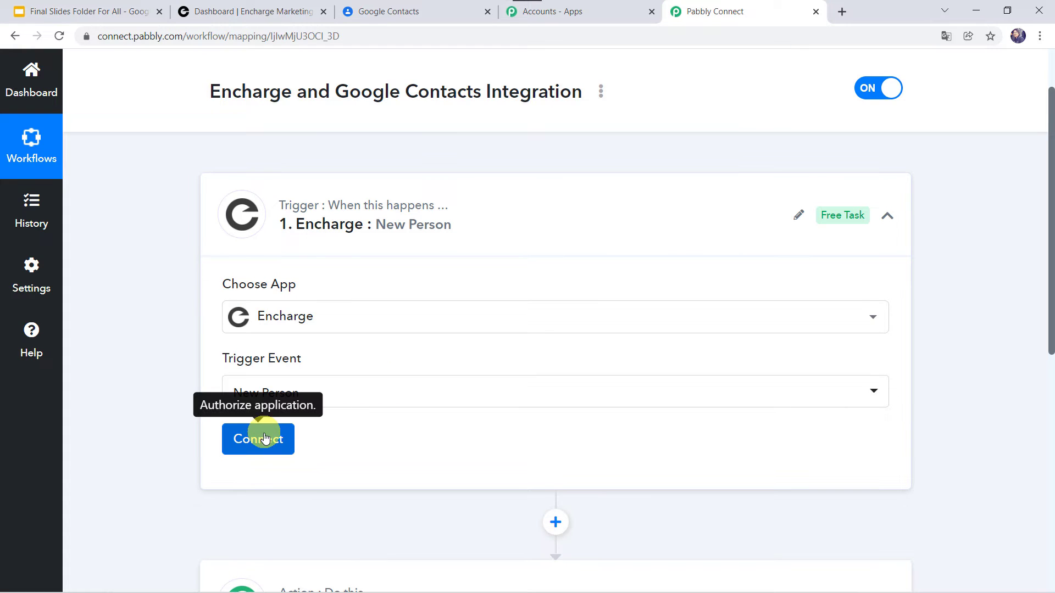
Authorize a new Encharge connection for the trigger step
{"action": "left_click", "coordinate": [264, 441]}
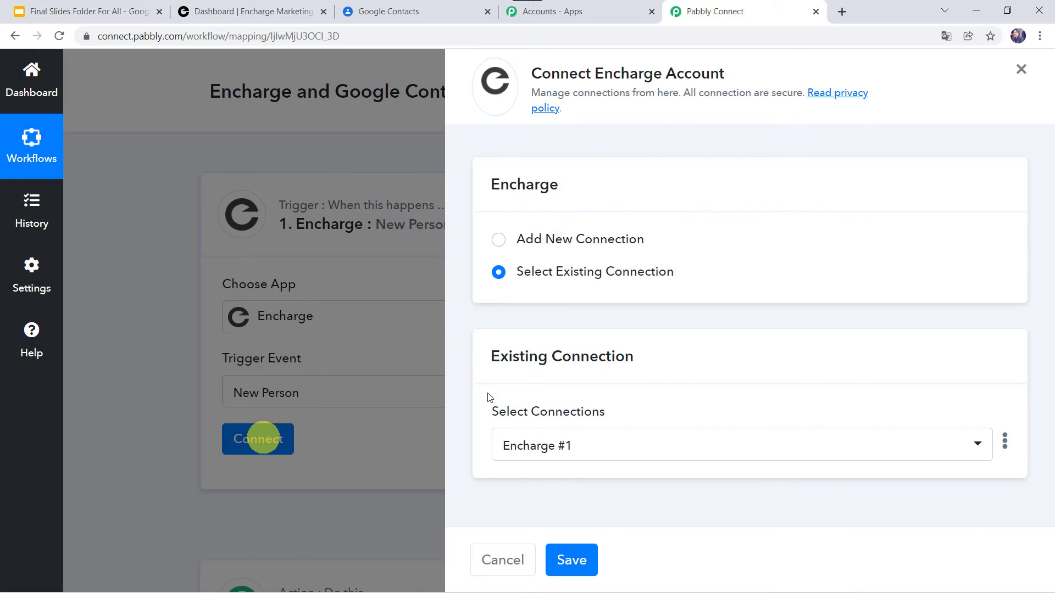
{"action": "left_click", "coordinate": [536, 242]}
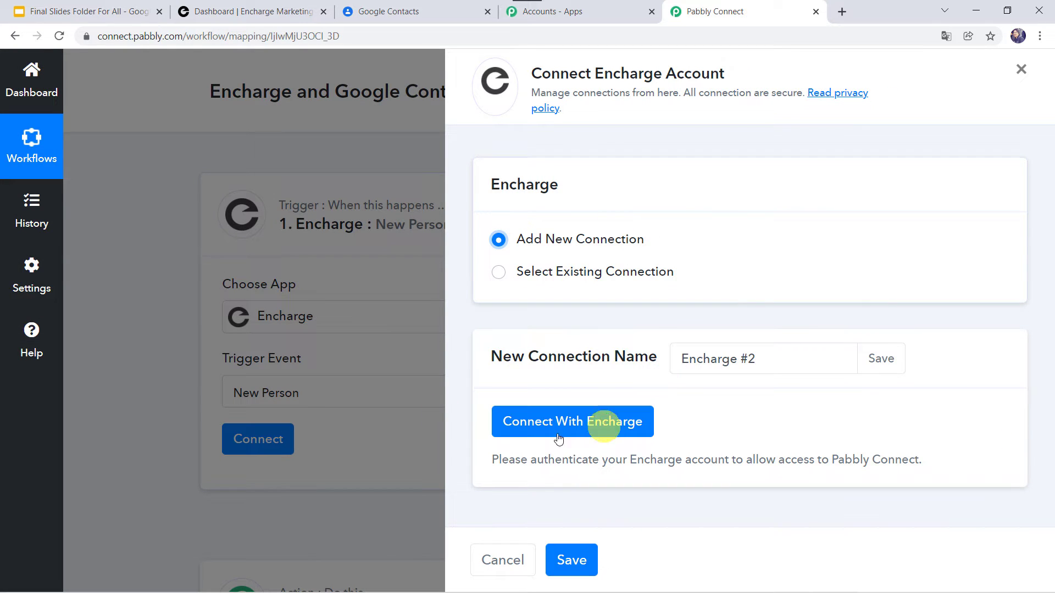
{"action": "left_click", "coordinate": [589, 427]}
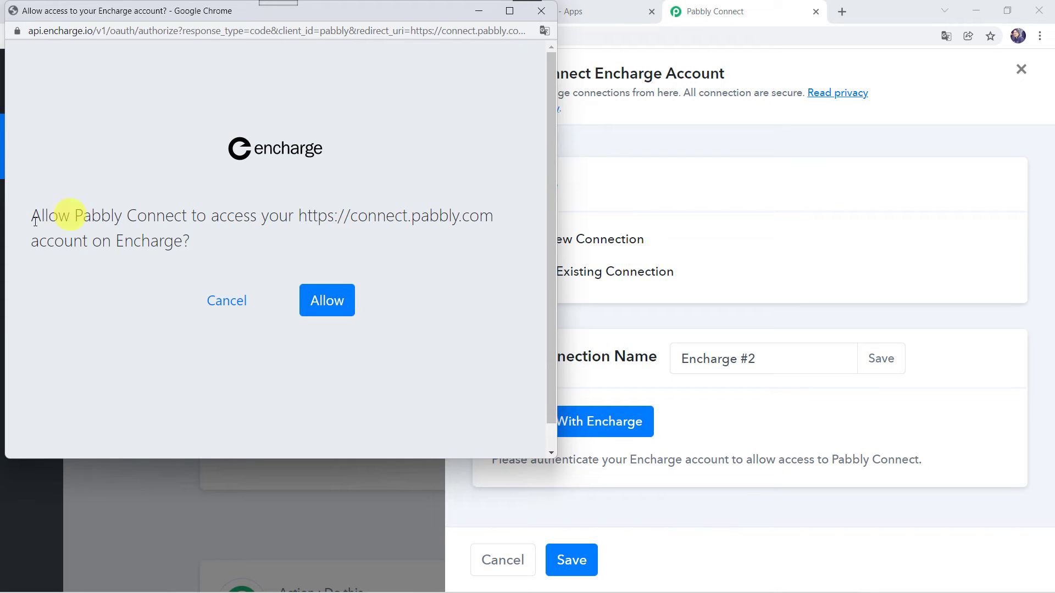
{"action": "left_click", "coordinate": [328, 302]}
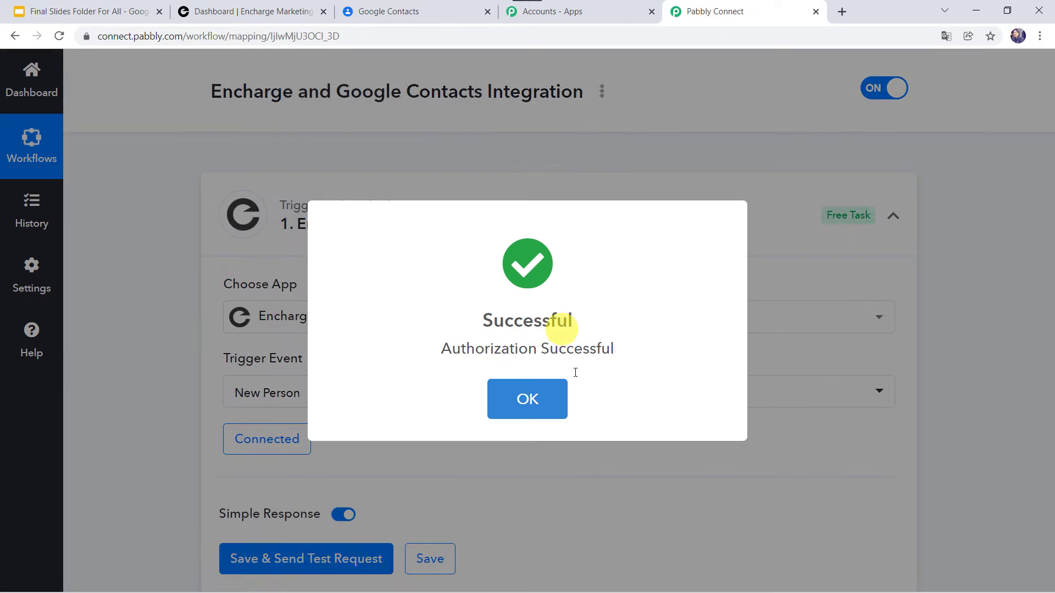
{"action": "left_click", "coordinate": [516, 398]}
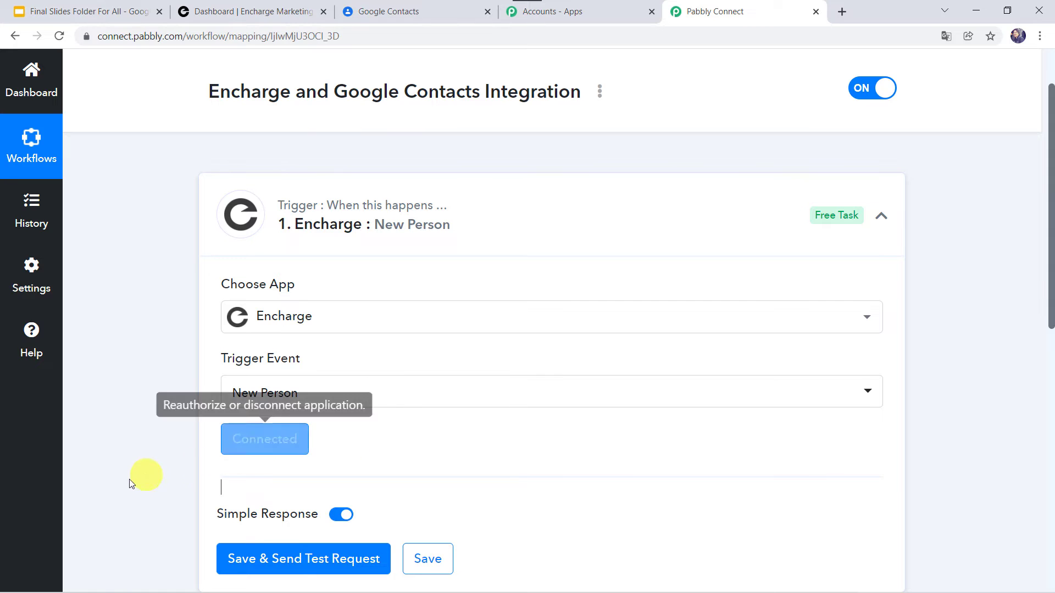
Save the trigger to wait for test data, then switch over to Encharge
{"action": "scroll", "coordinate": [124, 480], "scroll_direction": "down", "scroll_amount": 3}
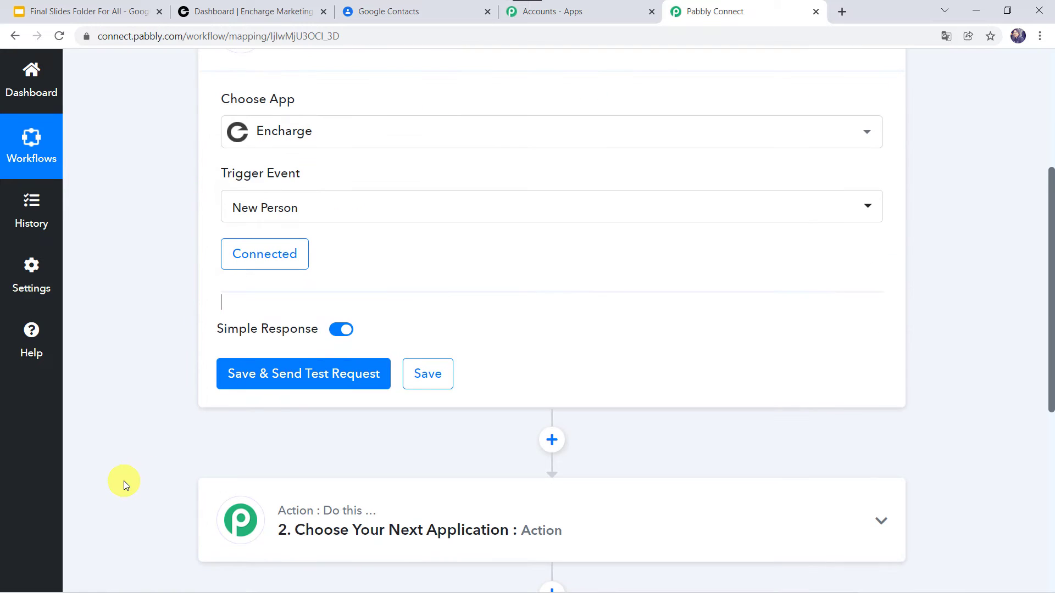
{"action": "left_click", "coordinate": [294, 381]}
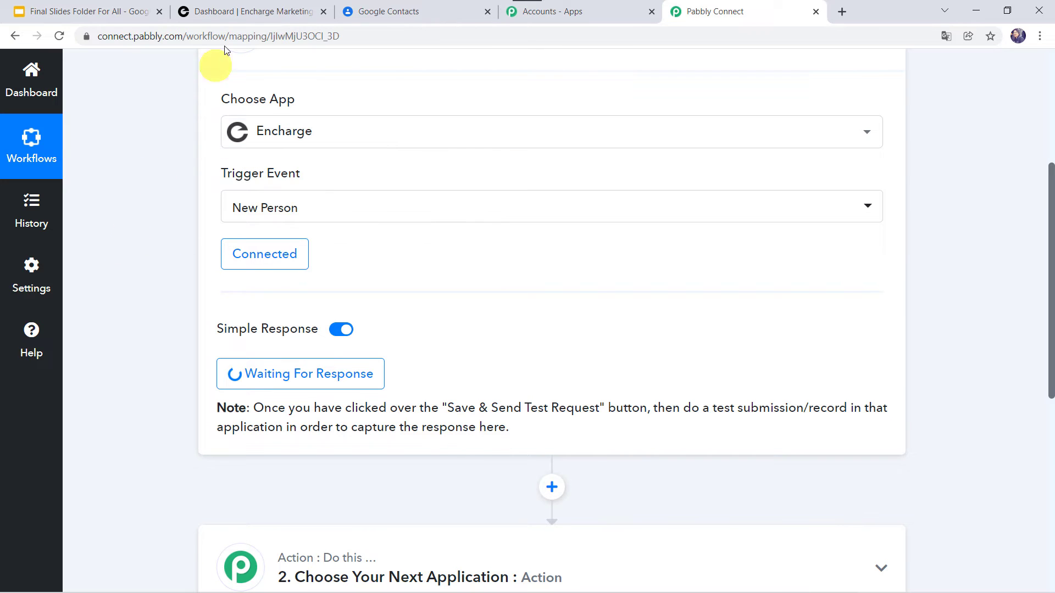
{"action": "left_click", "coordinate": [252, 17]}
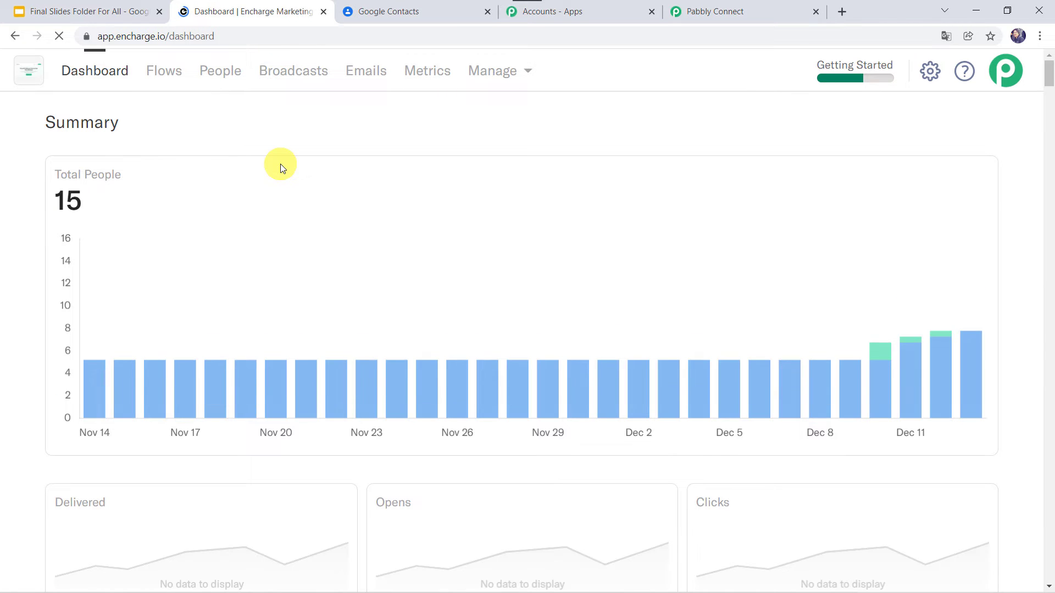
Start a new person from Encharge's People list and enter the person's e-mail
{"action": "left_click", "coordinate": [221, 74]}
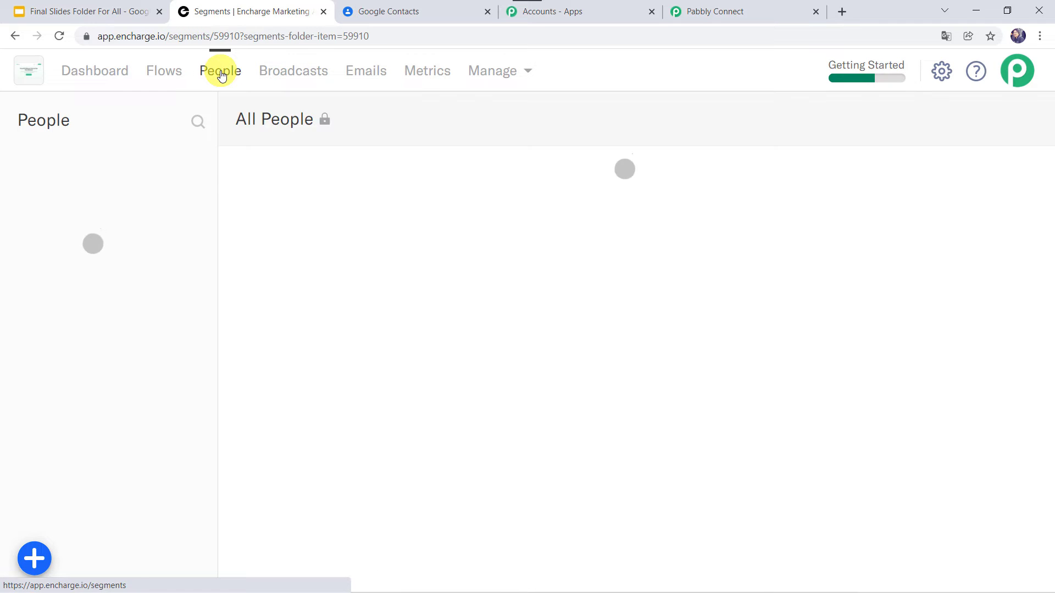
{"action": "left_click", "coordinate": [38, 552]}
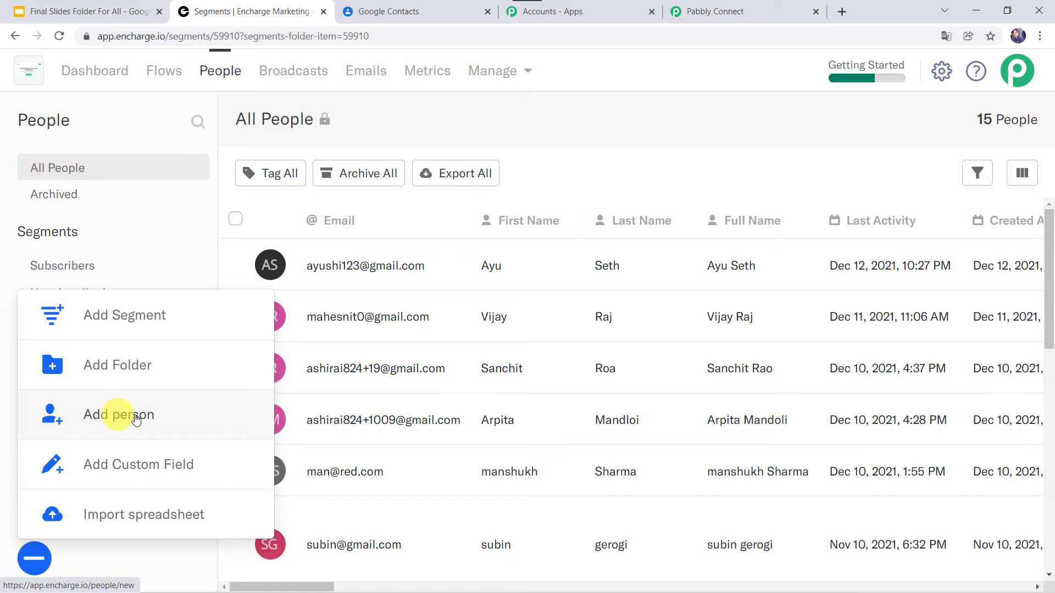
{"action": "left_click", "coordinate": [137, 417]}
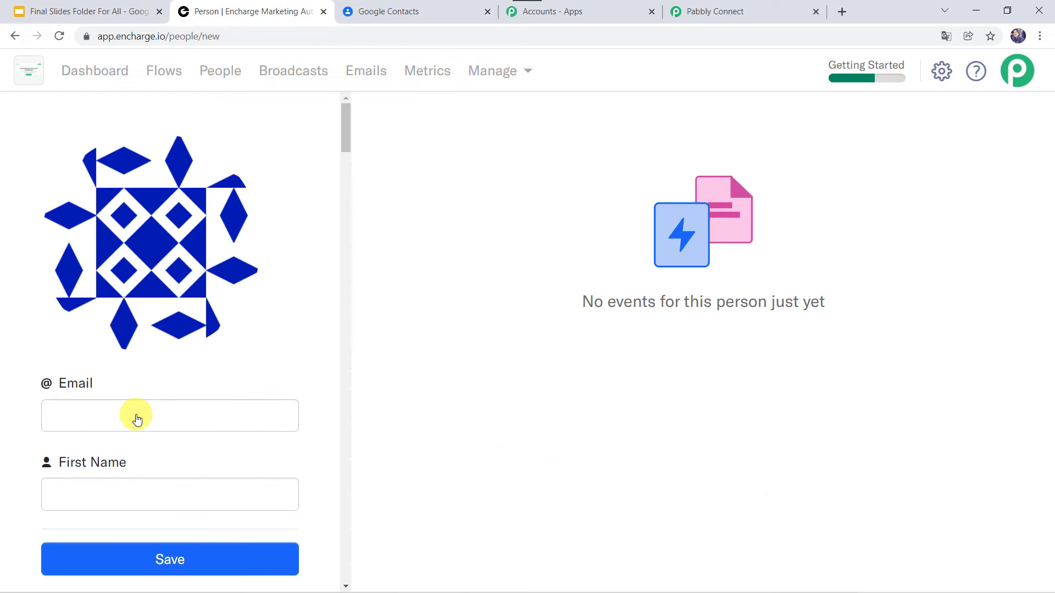
{"action": "left_click", "coordinate": [70, 416]}
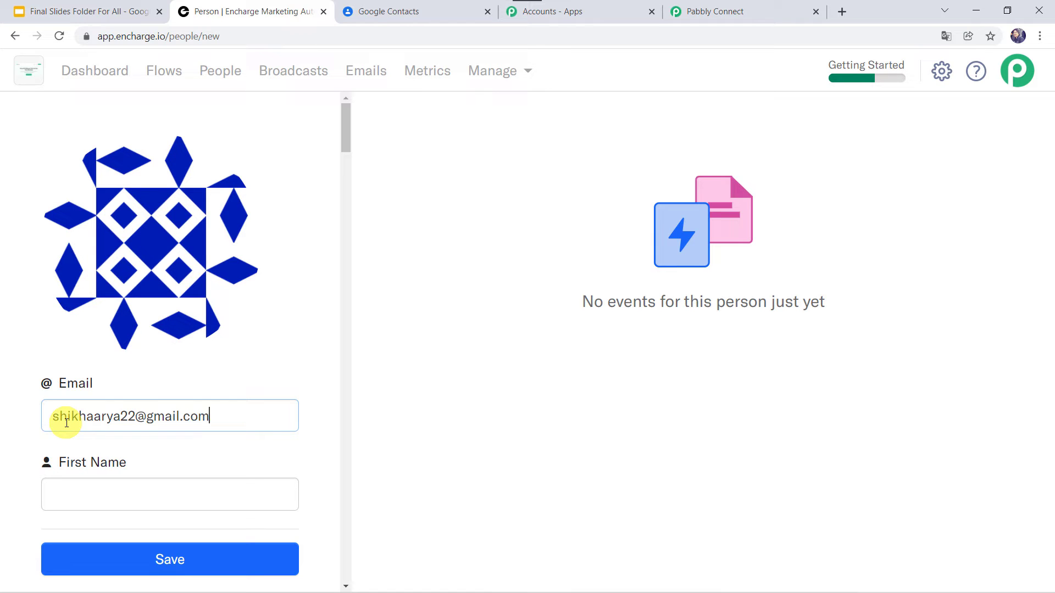
{"action": "key", "text": "Tab"}
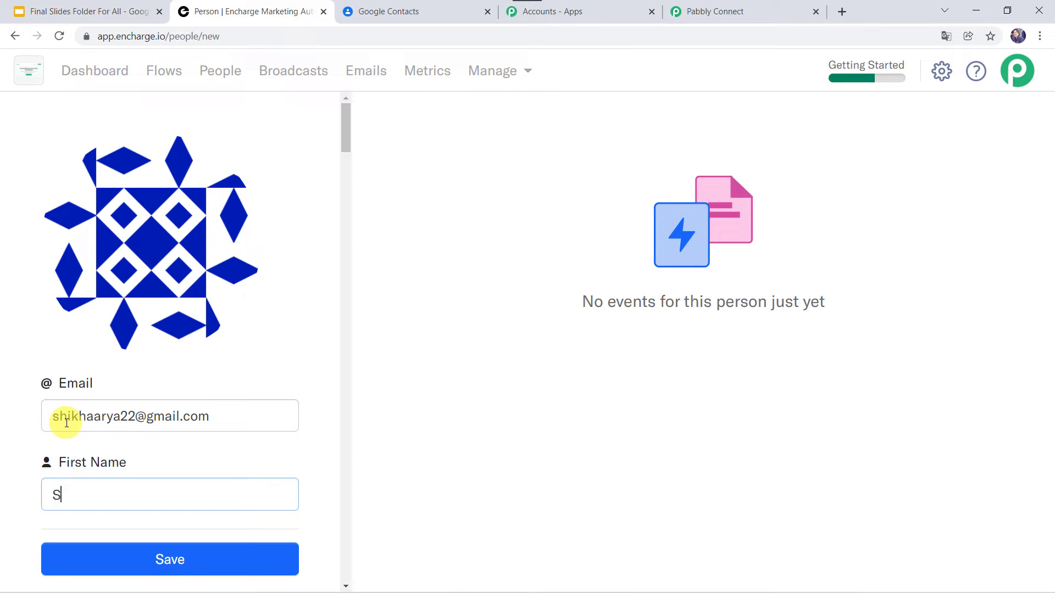
Enter the person's last name and full name
{"action": "scroll", "coordinate": [60, 417], "scroll_direction": "down", "scroll_amount": 2}
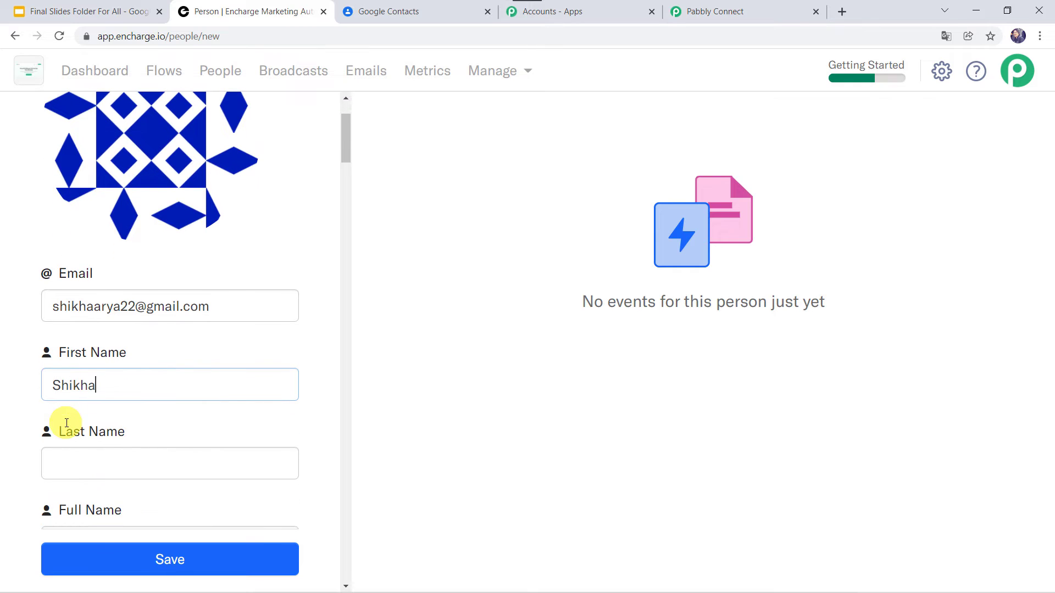
{"action": "left_click", "coordinate": [68, 466]}
{"action": "type", "text": "Arya"}
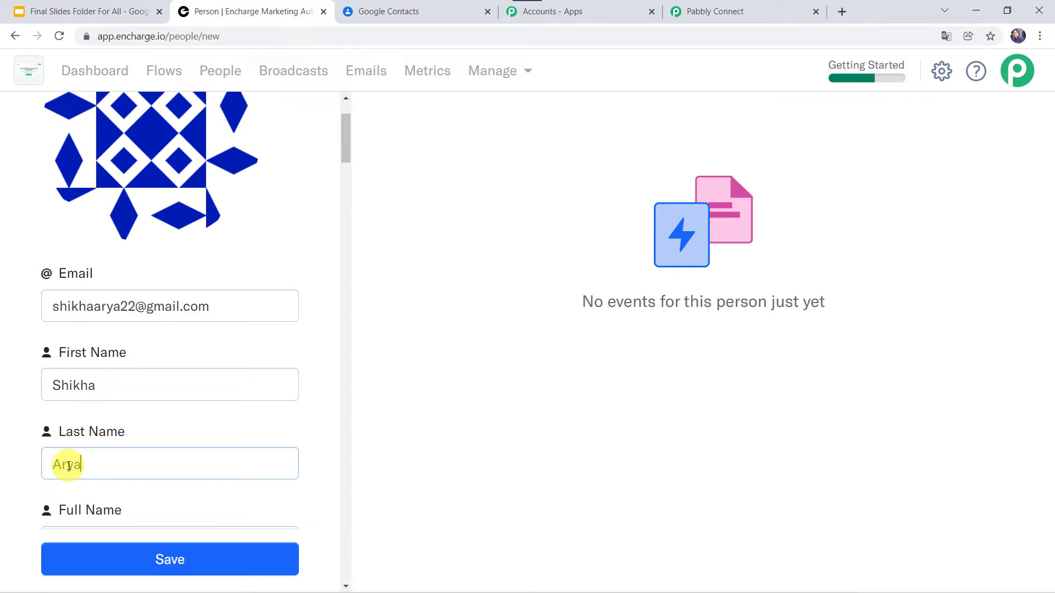
{"action": "scroll", "coordinate": [68, 466], "scroll_direction": "down", "scroll_amount": 2}
{"action": "left_click", "coordinate": [95, 419]}
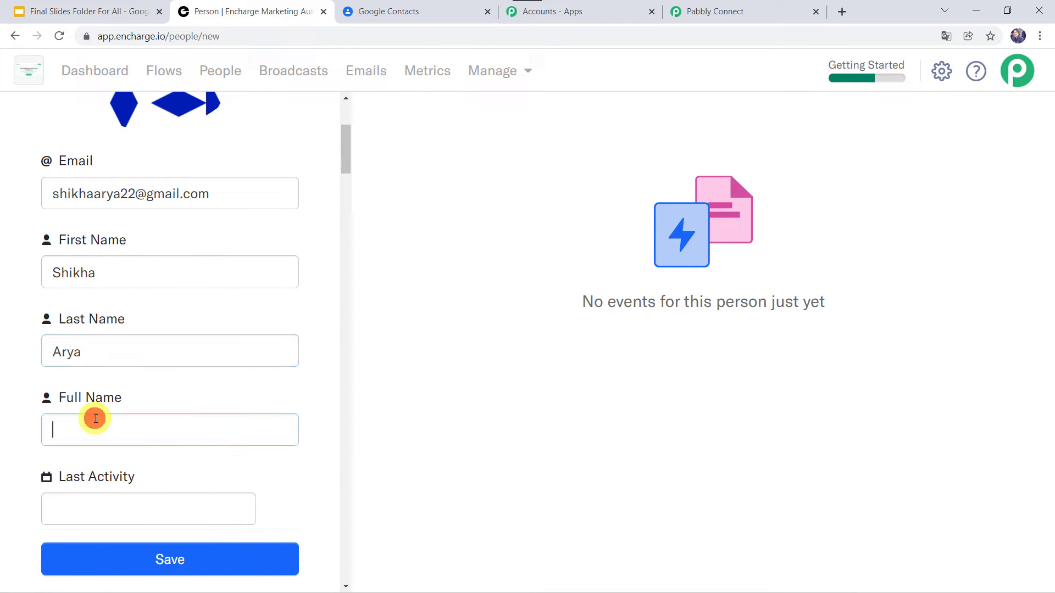
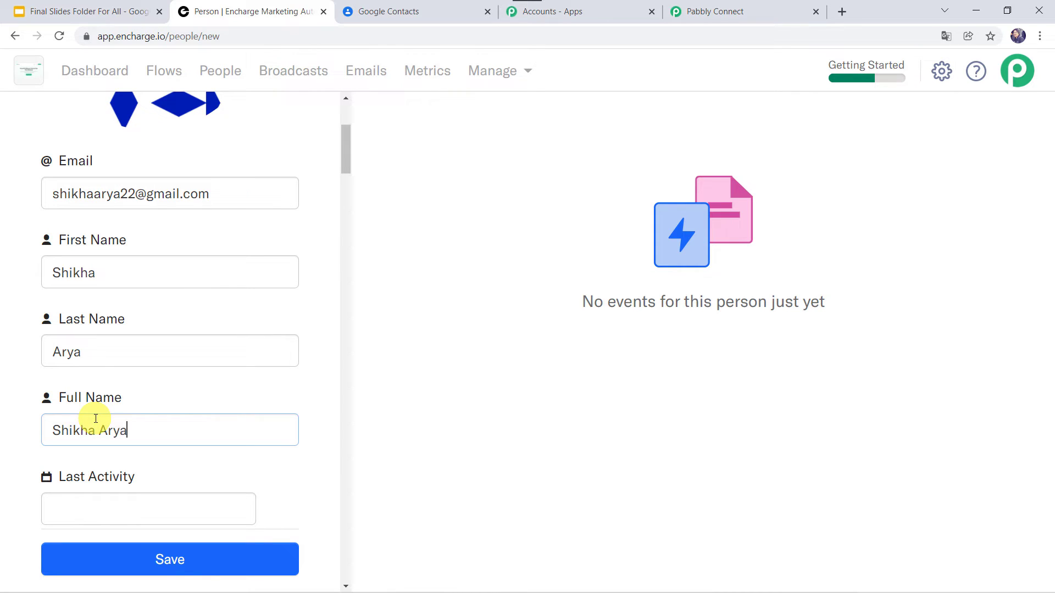
{"action": "scroll", "coordinate": [95, 418], "scroll_direction": "down", "scroll_amount": 6}
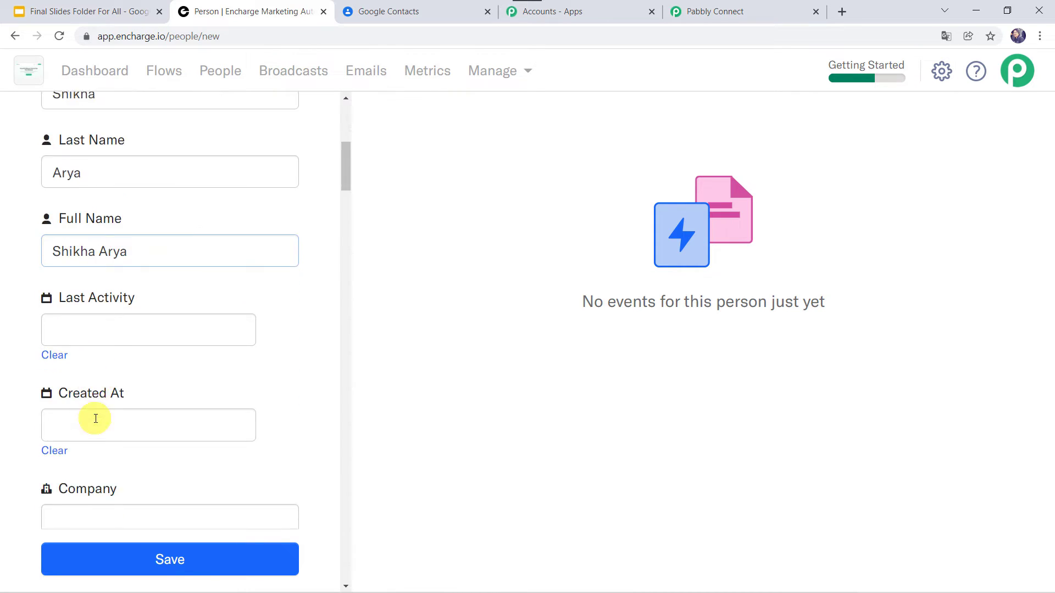
Set the person's company to Pabbly and job title to Manager
{"action": "left_click", "coordinate": [104, 348]}
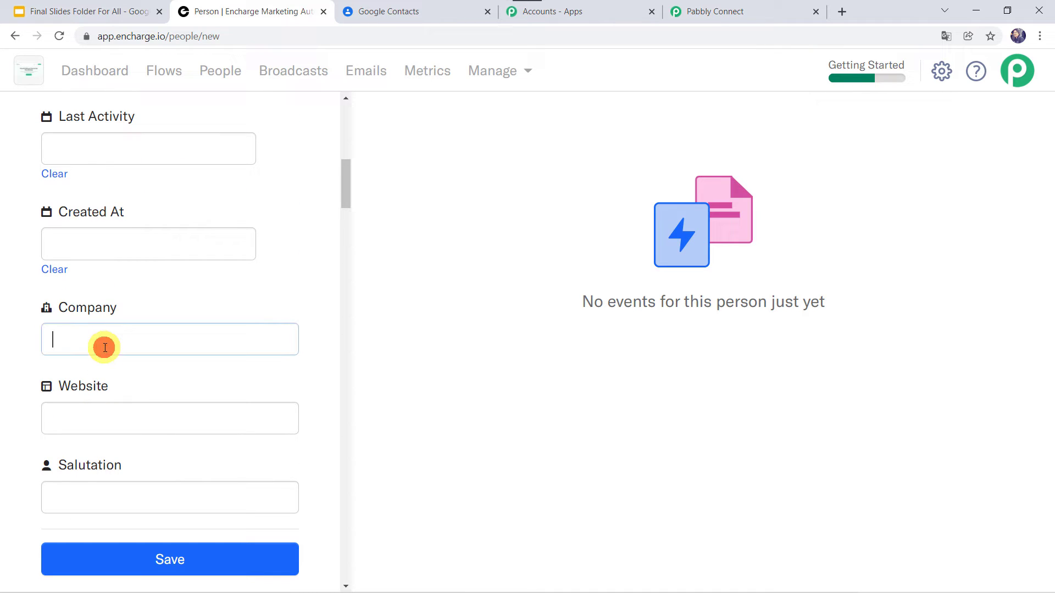
{"action": "type", "text": "Pabbly"}
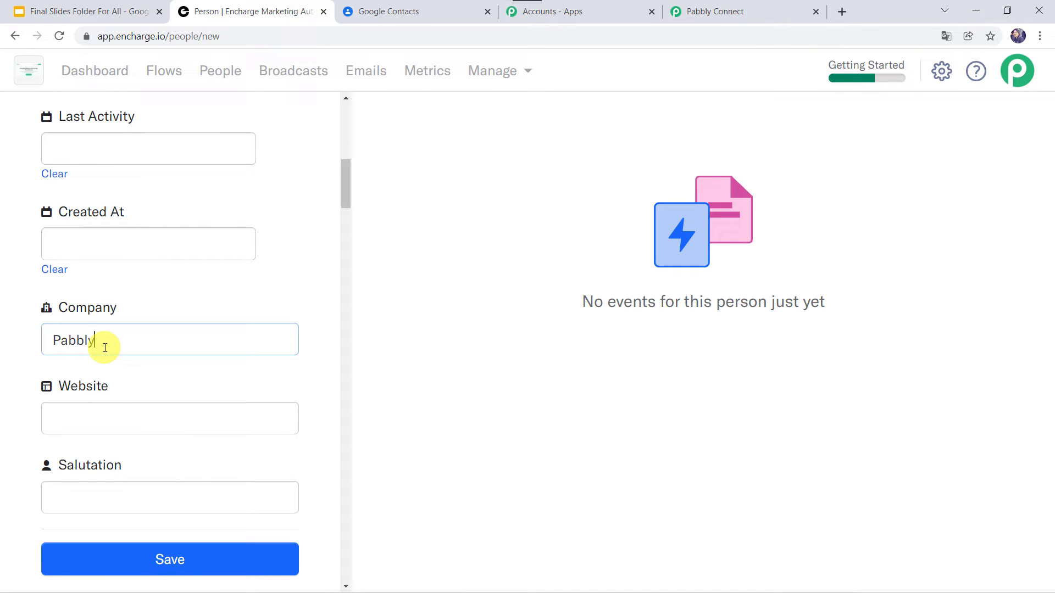
{"action": "scroll", "coordinate": [105, 347], "scroll_direction": "down", "scroll_amount": 2}
{"action": "scroll", "coordinate": [106, 345], "scroll_direction": "down", "scroll_amount": 2}
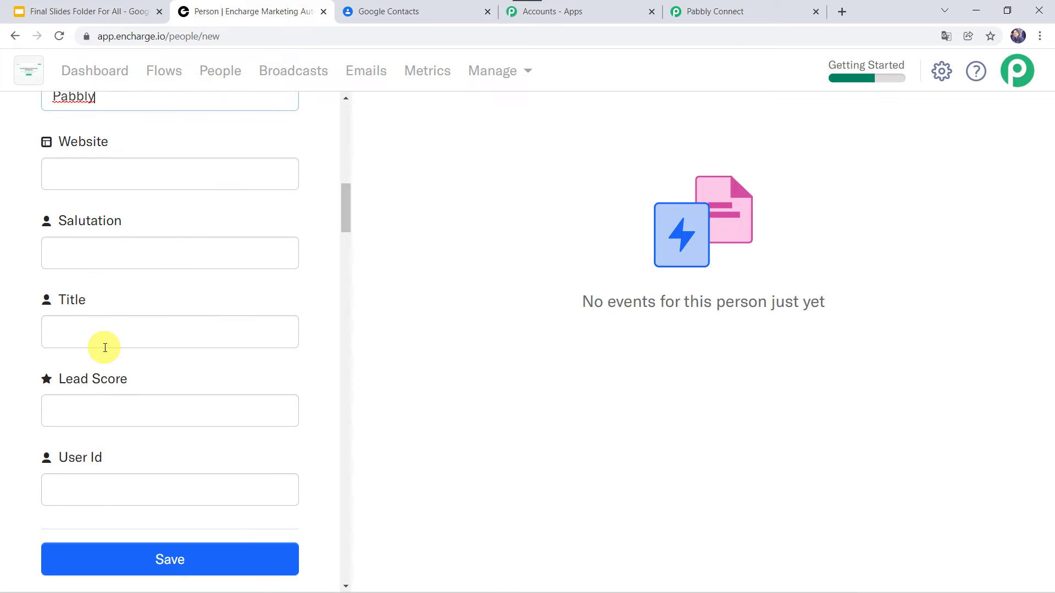
{"action": "left_click", "coordinate": [82, 334]}
{"action": "type", "text": "Manager"}
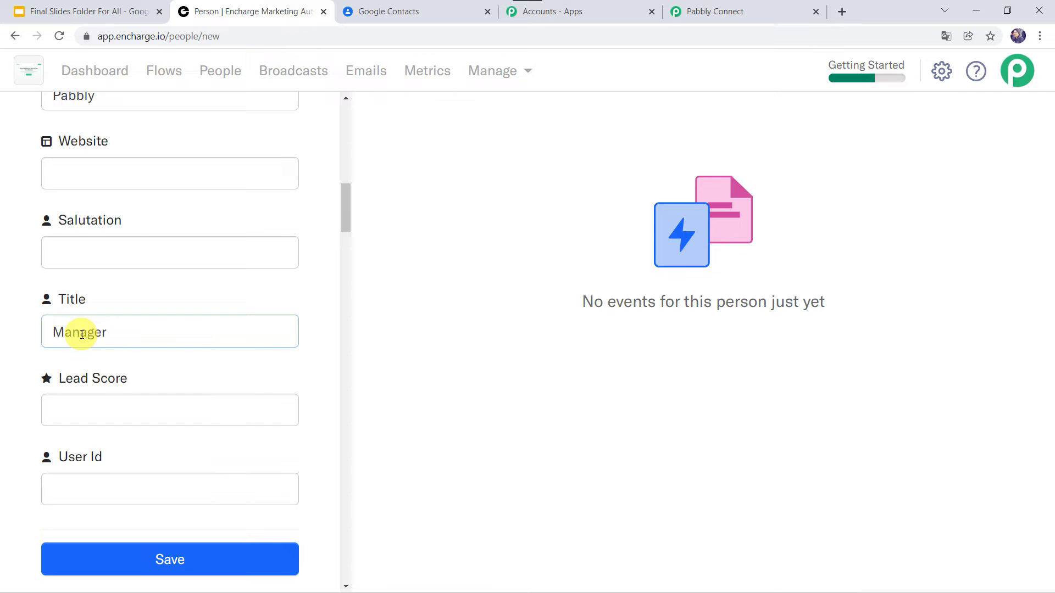
Enter the person's phone number and save the new person
{"action": "scroll", "coordinate": [82, 335], "scroll_direction": "down", "scroll_amount": 3}
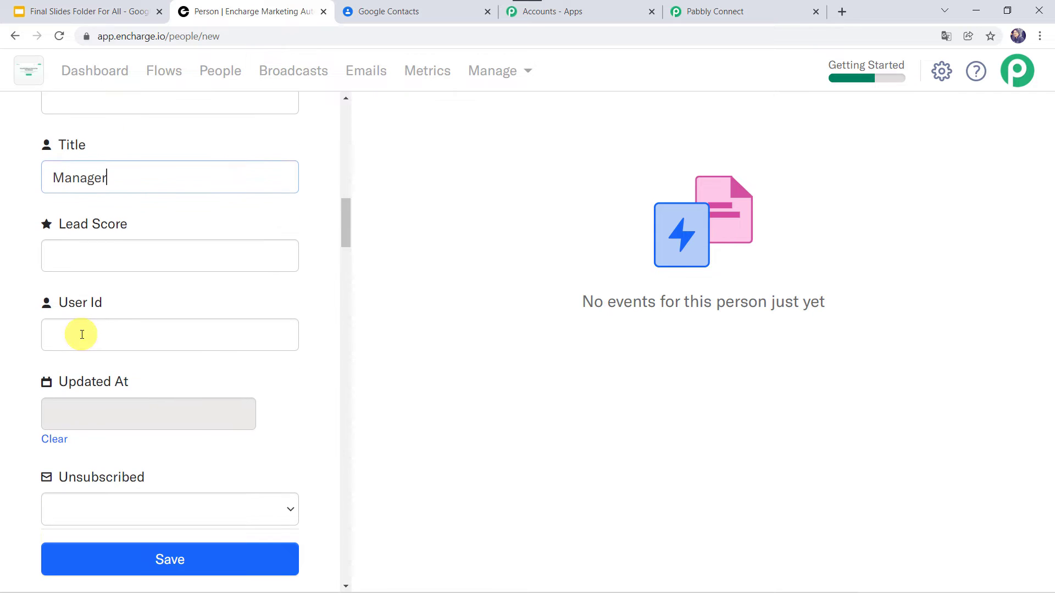
{"action": "scroll", "coordinate": [82, 334], "scroll_direction": "down", "scroll_amount": 8}
{"action": "scroll", "coordinate": [82, 334], "scroll_direction": "down", "scroll_amount": 3}
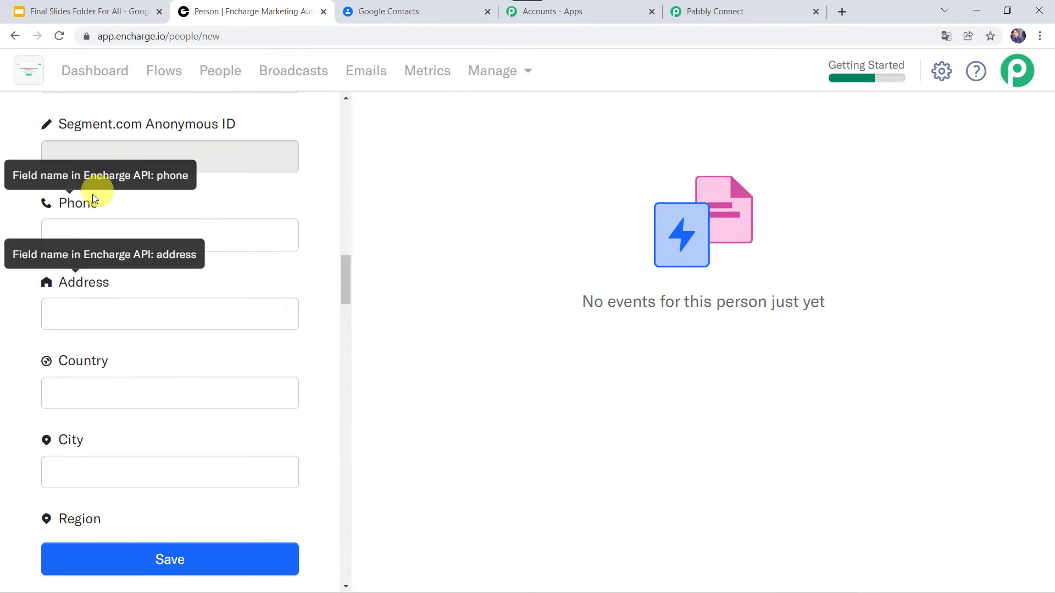
{"action": "left_click", "coordinate": [79, 229]}
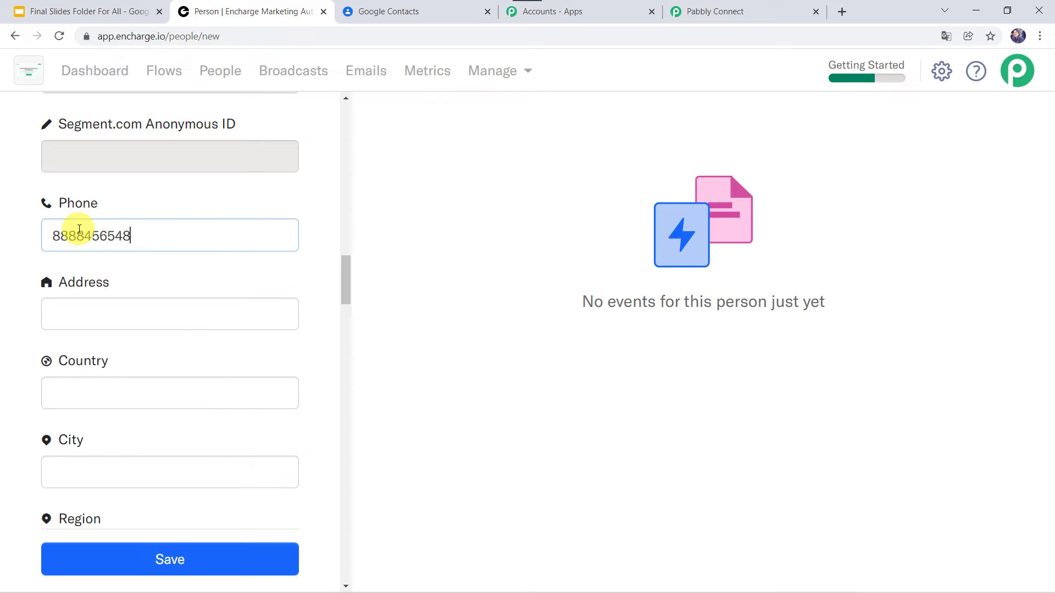
{"action": "scroll", "coordinate": [79, 230], "scroll_direction": "down", "scroll_amount": 8}
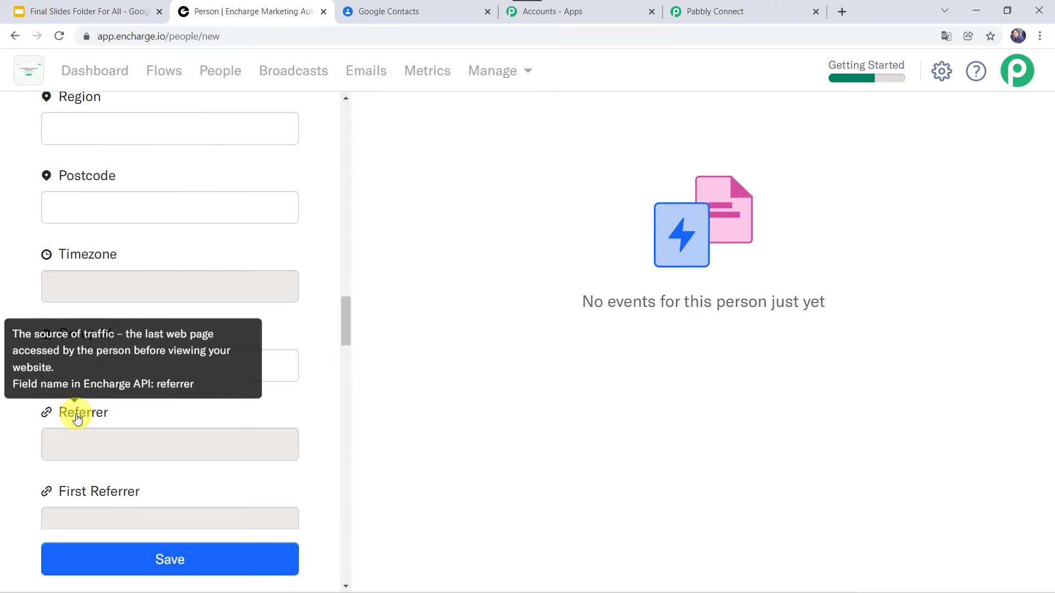
{"action": "scroll", "coordinate": [77, 415], "scroll_direction": "down", "scroll_amount": 5}
{"action": "scroll", "coordinate": [78, 419], "scroll_direction": "up", "scroll_amount": 15}
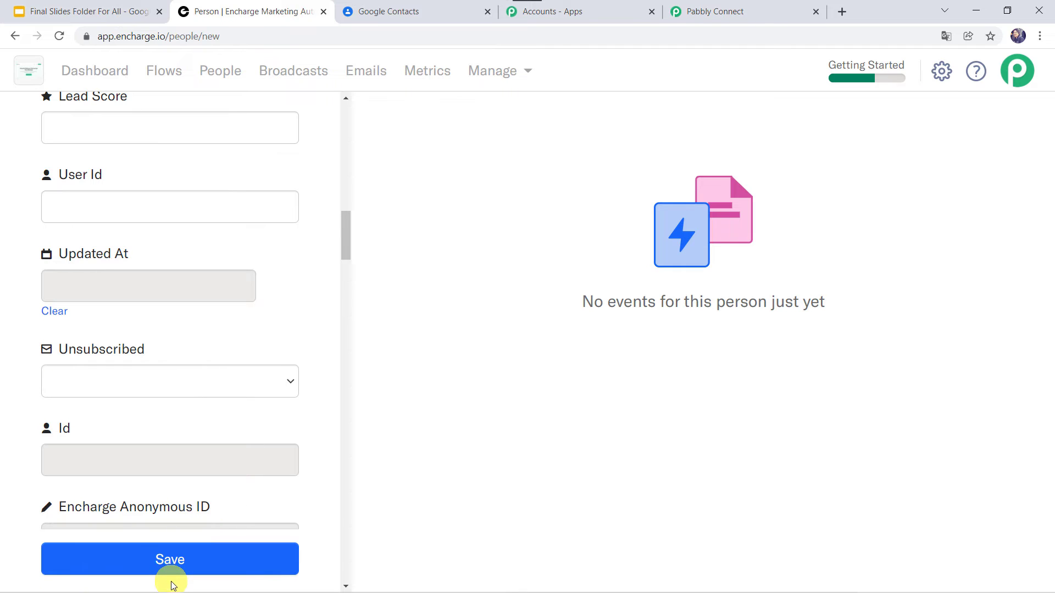
{"action": "left_click", "coordinate": [187, 568]}
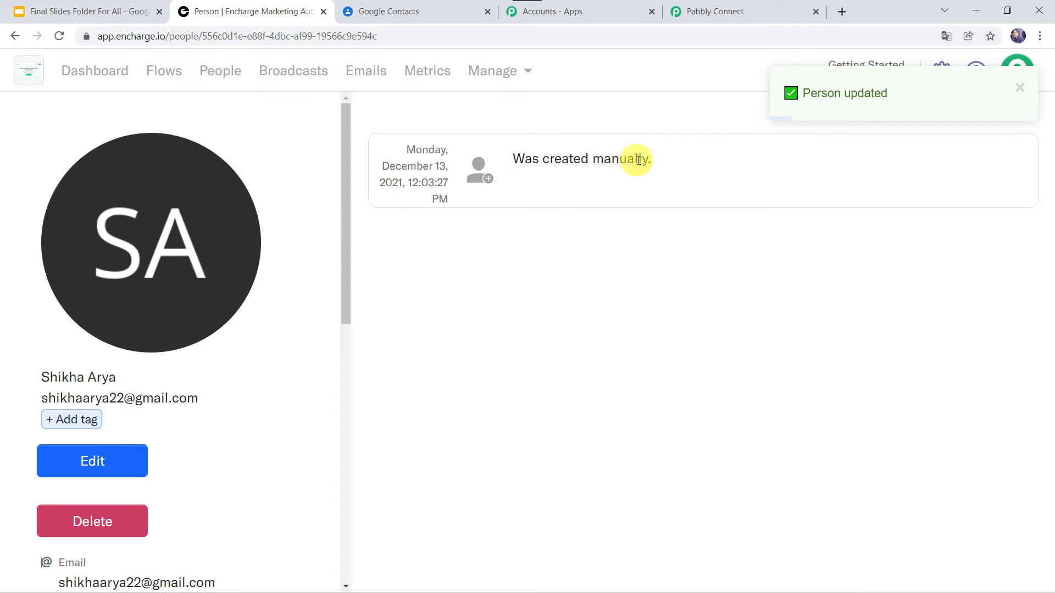
Return to the Pabbly Connect workflow and review the captured New Person response down to the action step
{"action": "left_click", "coordinate": [750, 8]}
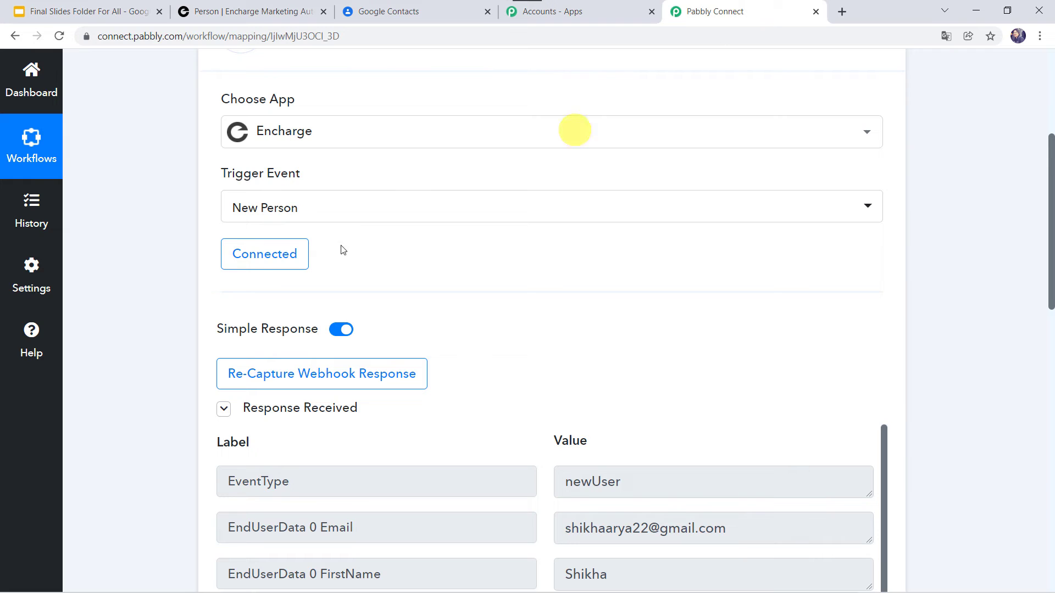
{"action": "scroll", "coordinate": [140, 376], "scroll_direction": "down", "scroll_amount": 5}
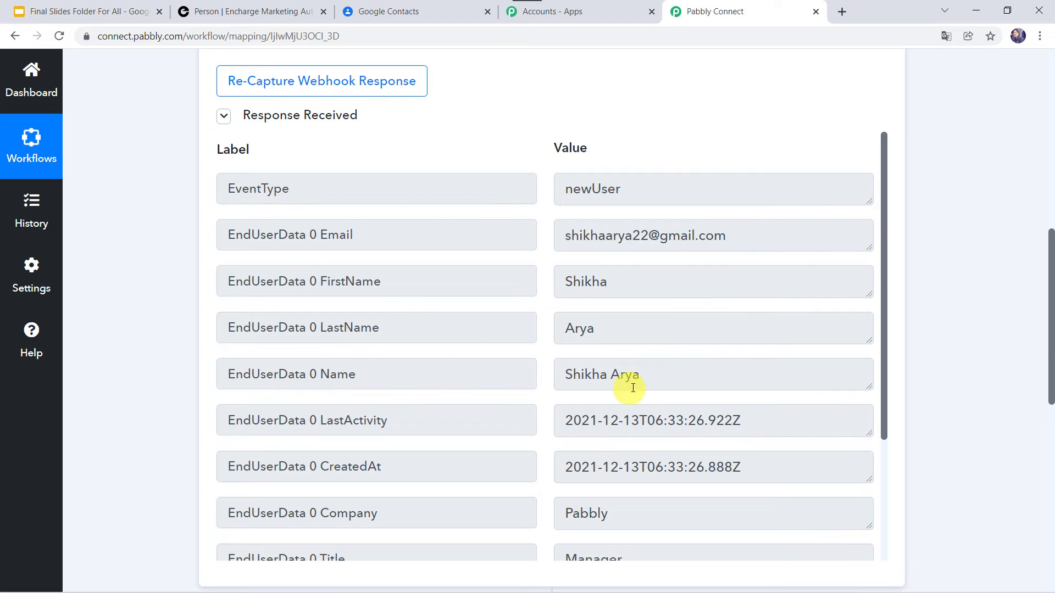
{"action": "scroll", "coordinate": [637, 387], "scroll_direction": "down", "scroll_amount": 3}
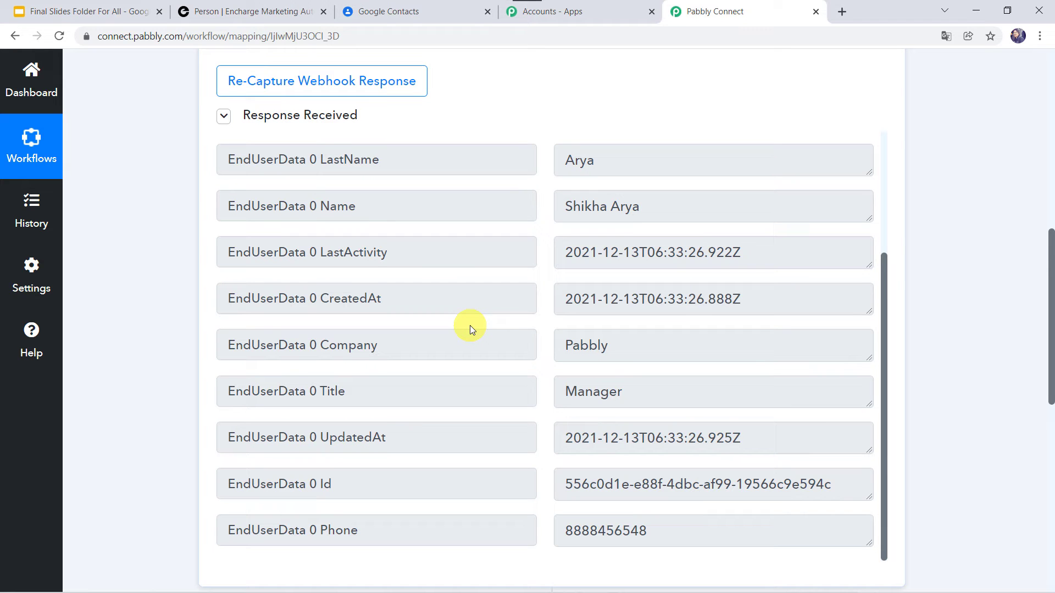
{"action": "scroll", "coordinate": [167, 414], "scroll_direction": "down", "scroll_amount": 9}
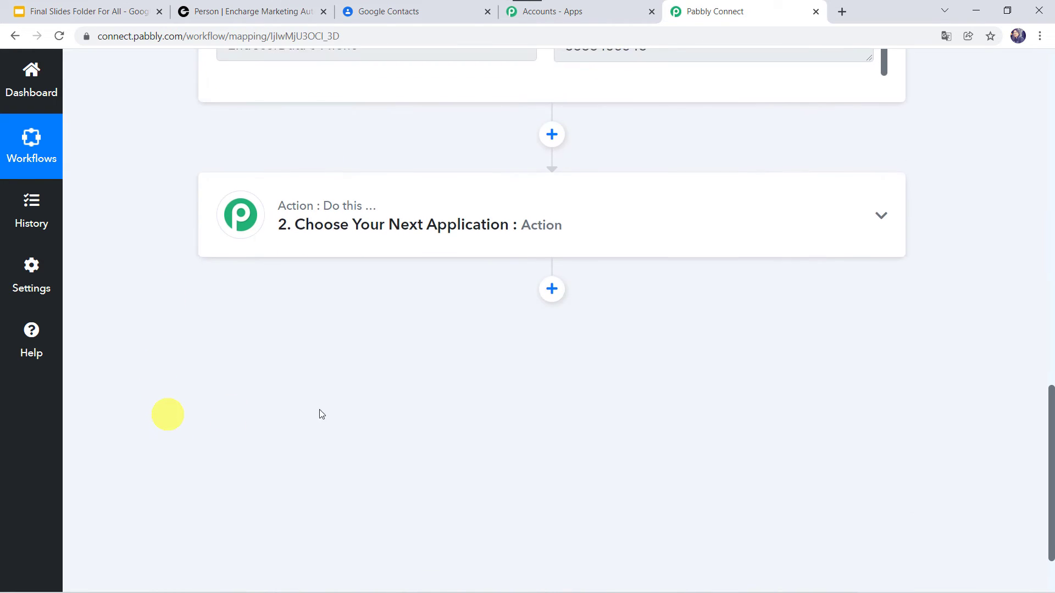
Set the action app to Google Contacts with the Create Contact event and begin connecting an account
{"action": "left_click", "coordinate": [577, 225]}
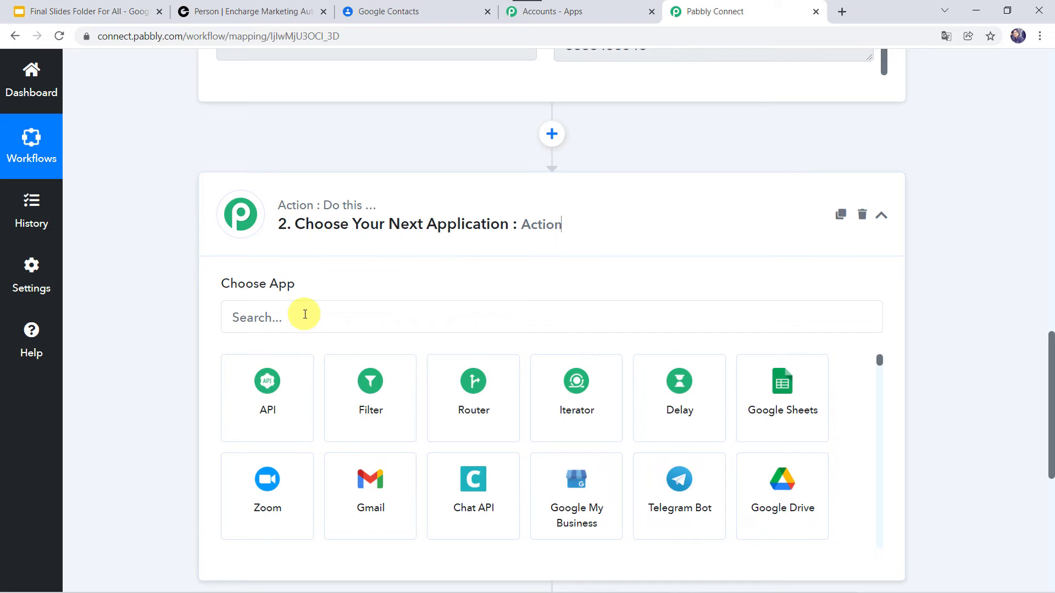
{"action": "left_click", "coordinate": [305, 314]}
{"action": "type", "text": "Goo"}
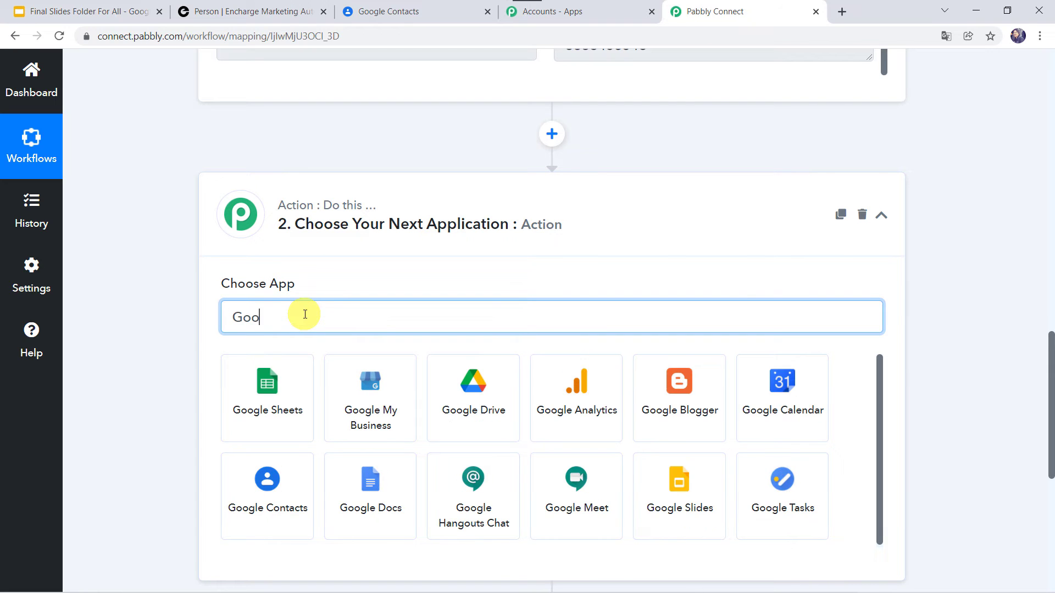
{"action": "type", "text": "gle C"}
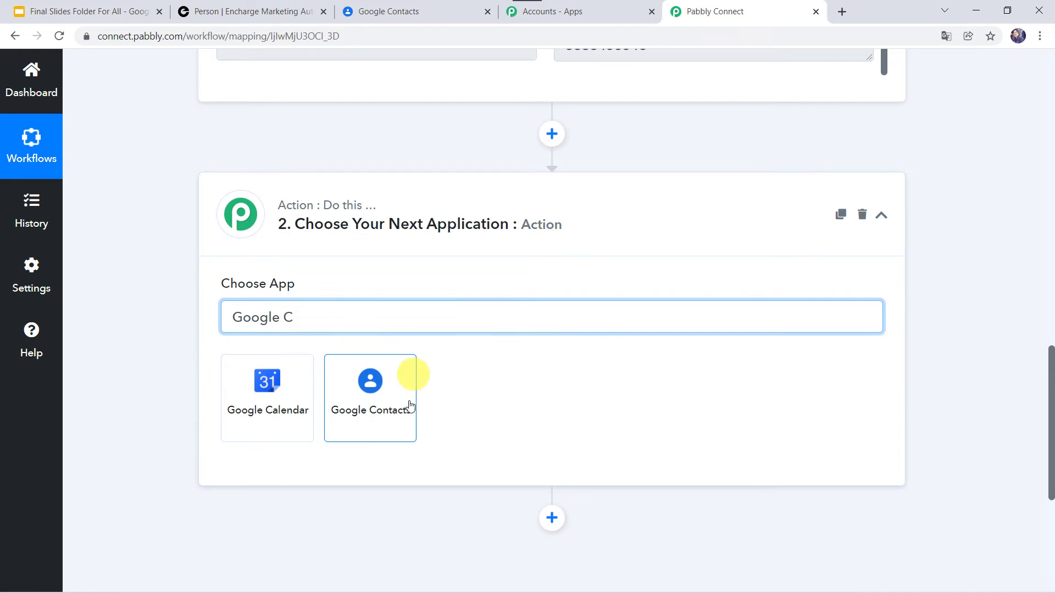
{"action": "left_click", "coordinate": [394, 416]}
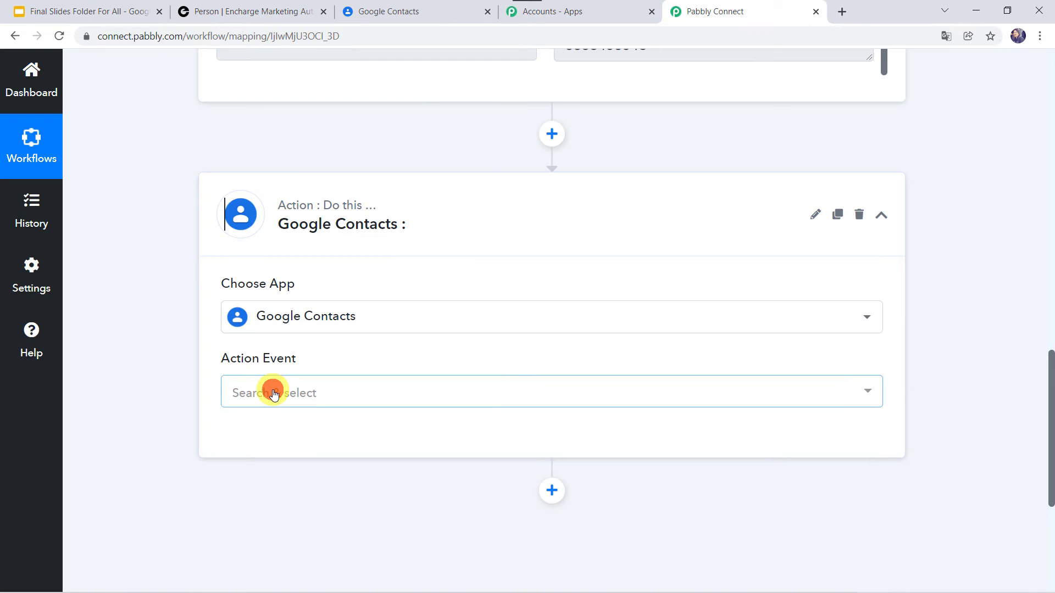
{"action": "left_click", "coordinate": [274, 394]}
{"action": "left_click", "coordinate": [281, 294]}
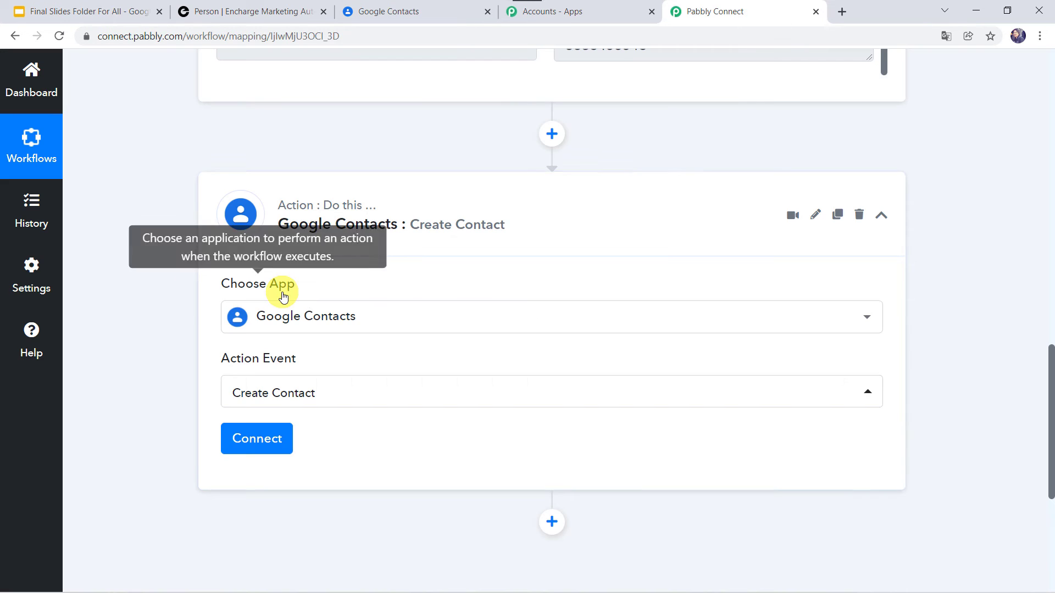
{"action": "left_click", "coordinate": [254, 448]}
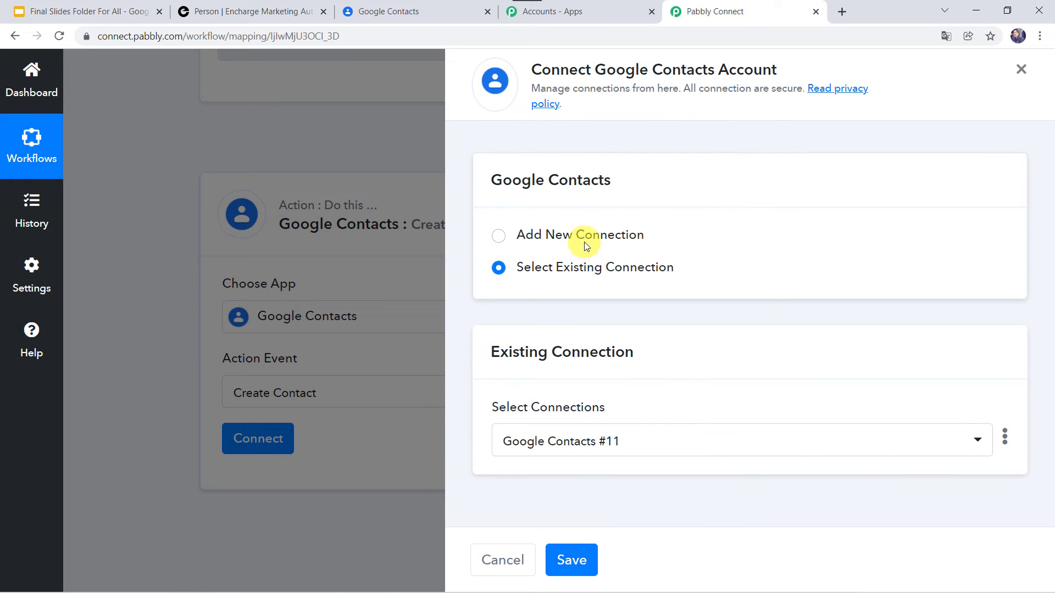
Add a new Google Contacts connection, choosing the Google account and granting contacts access
{"action": "left_click", "coordinate": [585, 242]}
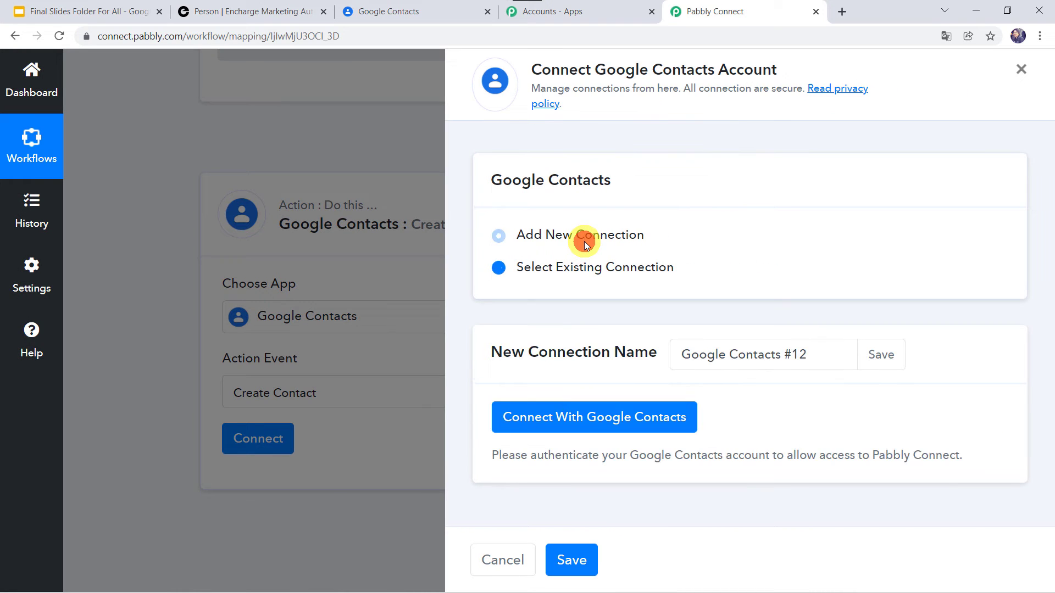
{"action": "left_click", "coordinate": [632, 424]}
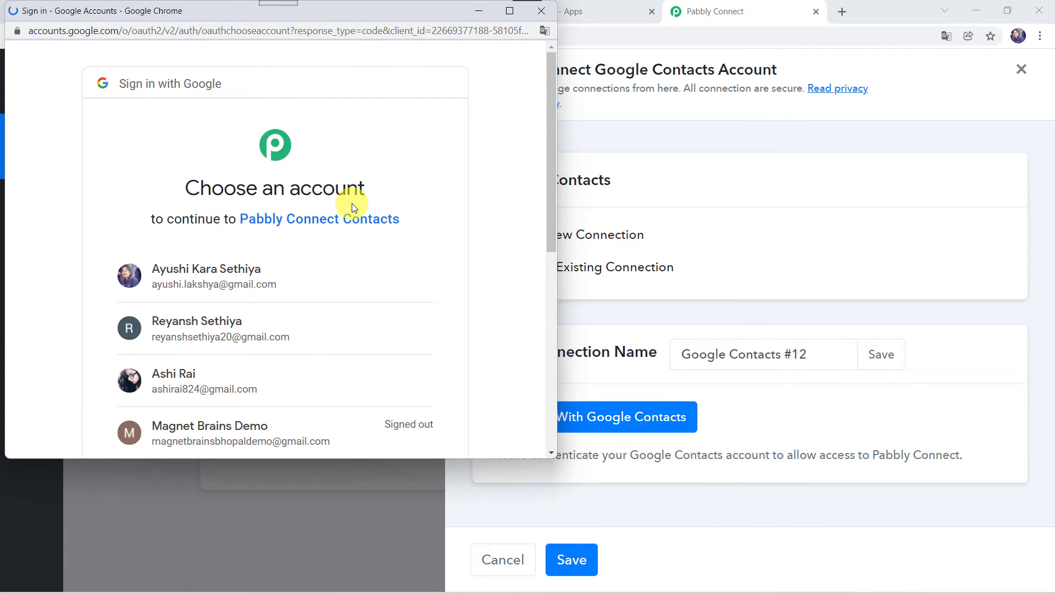
{"action": "left_click", "coordinate": [201, 332]}
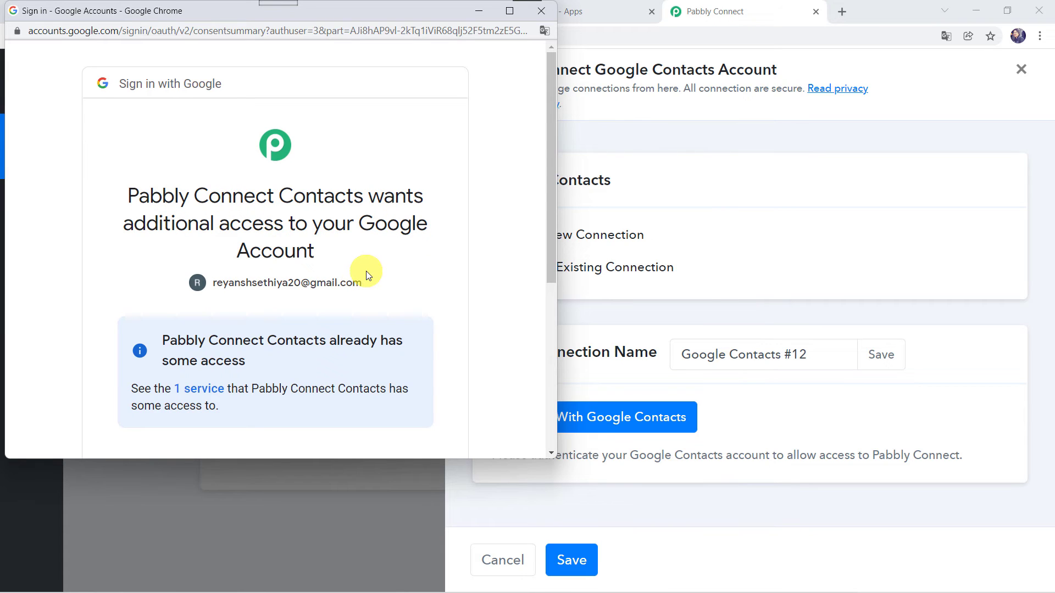
{"action": "scroll", "coordinate": [365, 272], "scroll_direction": "down", "scroll_amount": 5}
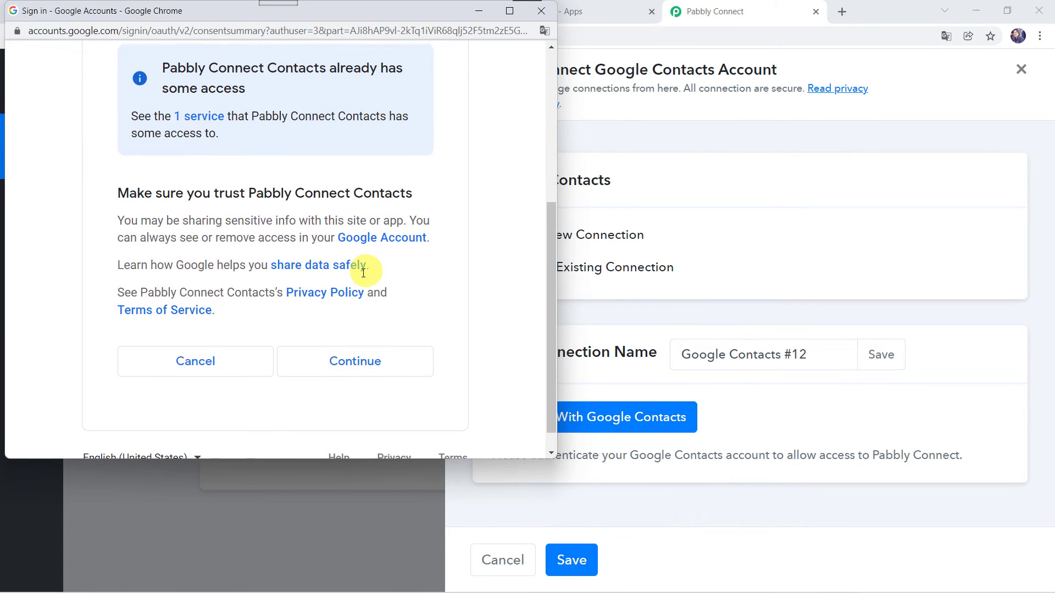
{"action": "left_click", "coordinate": [332, 370]}
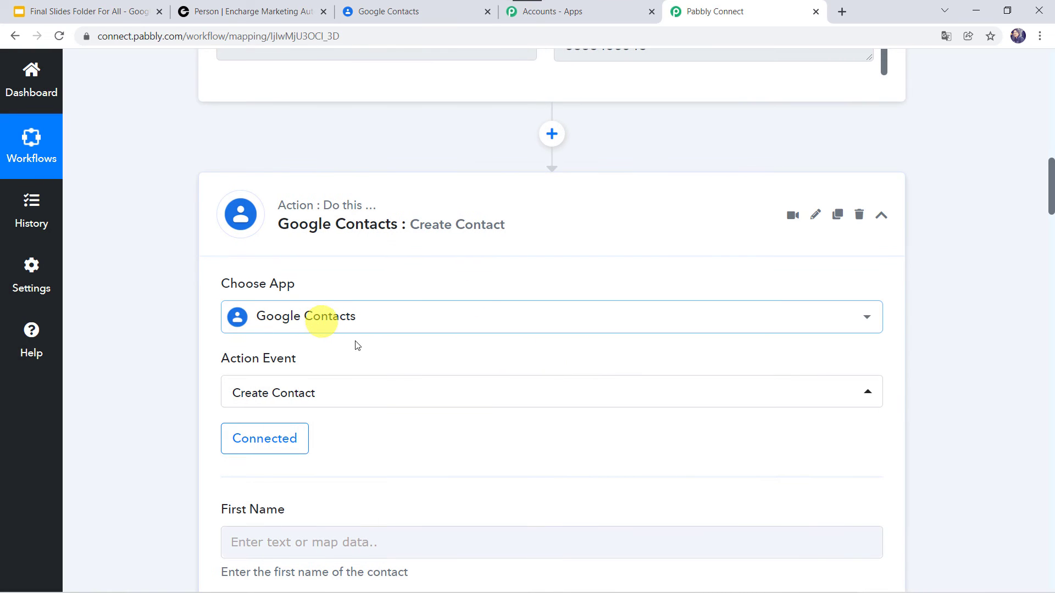
Map Encharge FirstName and LastName into the contact's First Name and Last Name
{"action": "scroll", "coordinate": [148, 449], "scroll_direction": "down", "scroll_amount": 1}
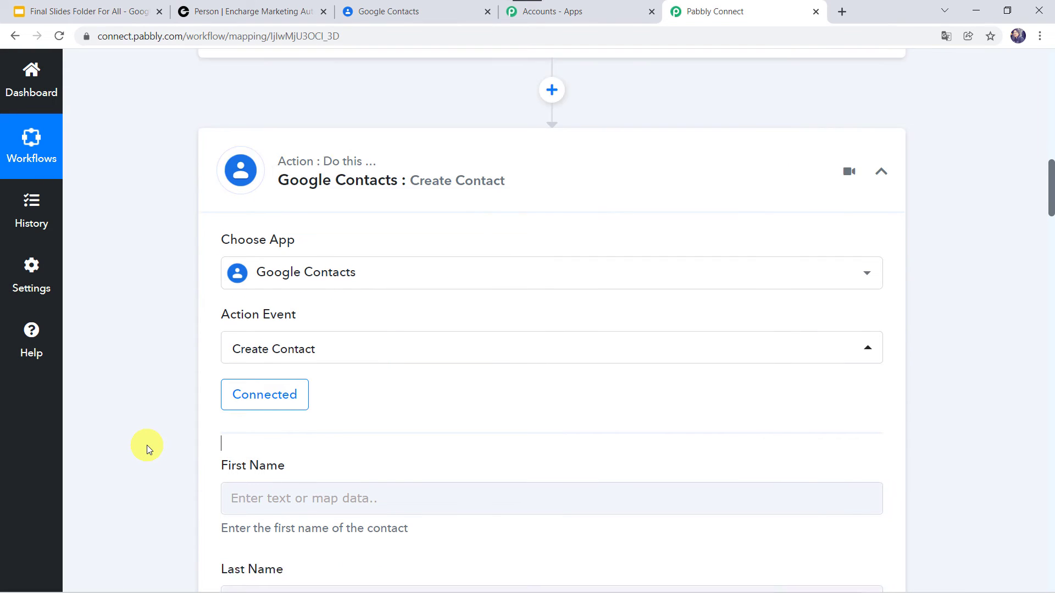
{"action": "scroll", "coordinate": [147, 445], "scroll_direction": "down", "scroll_amount": 5}
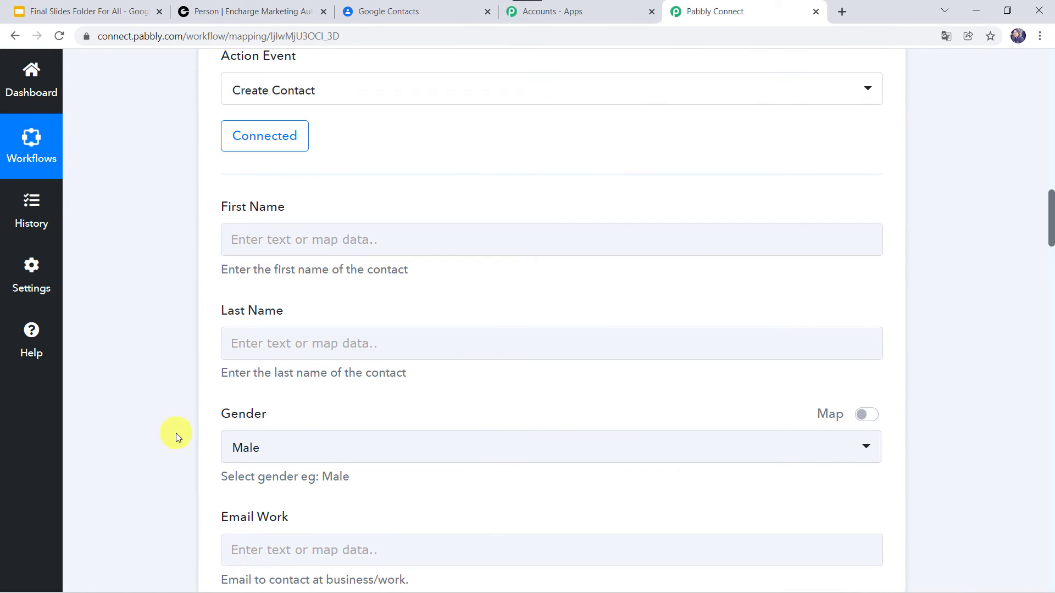
{"action": "scroll", "coordinate": [150, 216], "scroll_direction": "up", "scroll_amount": 10}
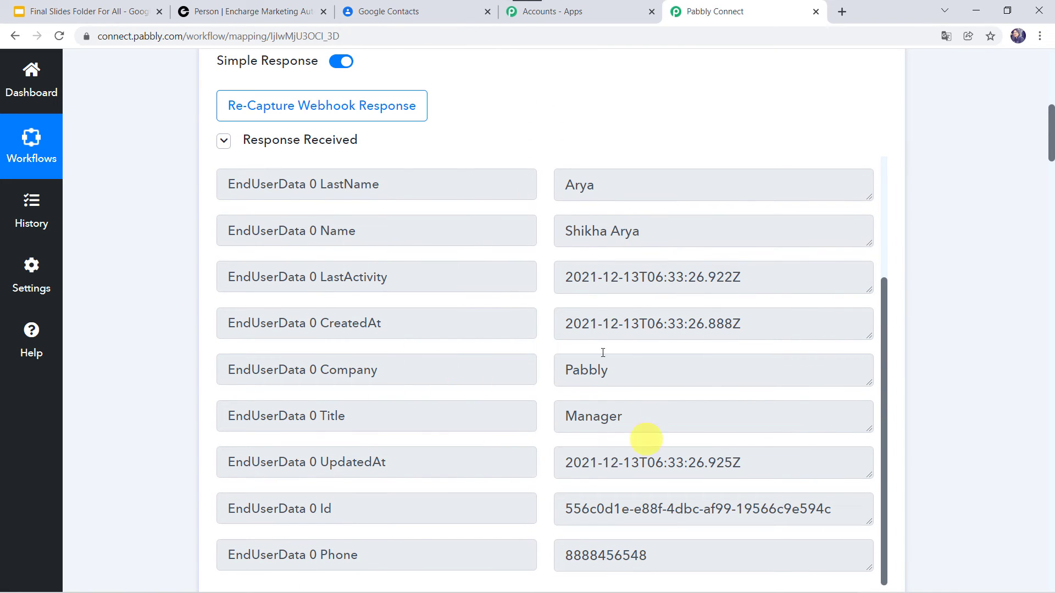
{"action": "scroll", "coordinate": [137, 432], "scroll_direction": "down", "scroll_amount": 10}
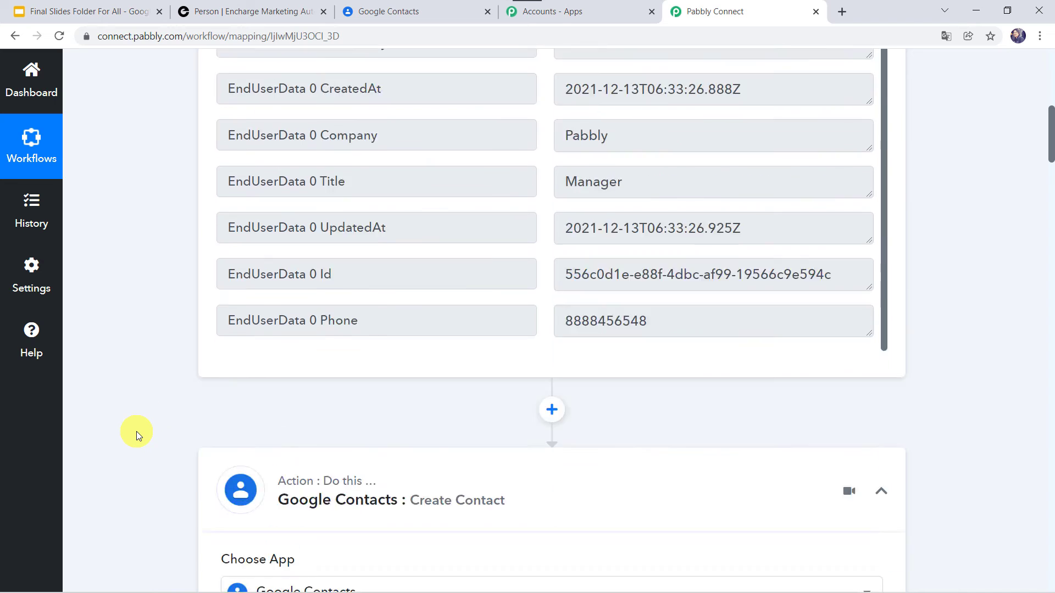
{"action": "left_click", "coordinate": [262, 115]}
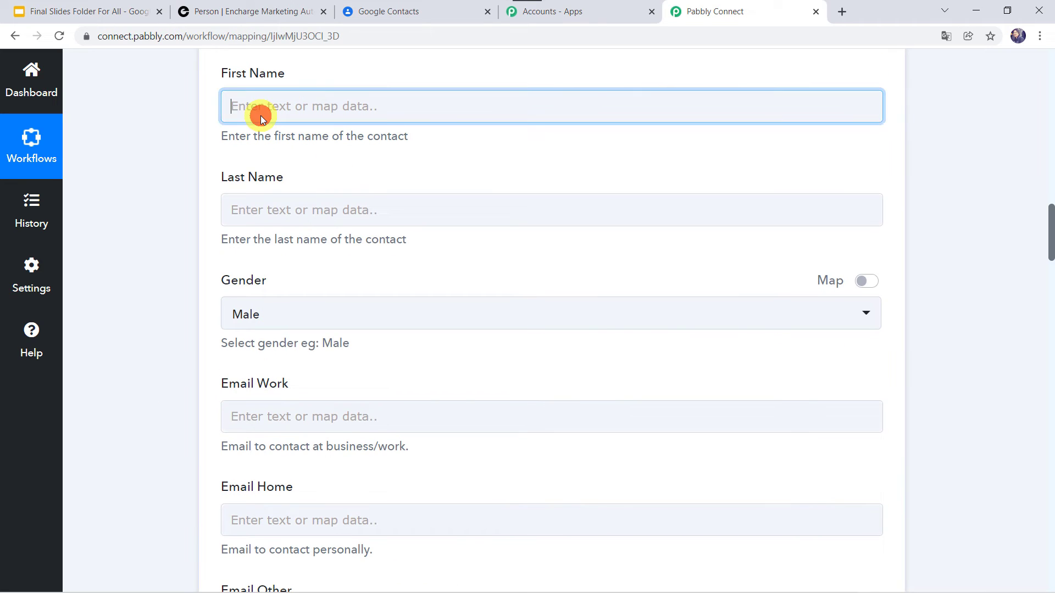
{"action": "left_click", "coordinate": [278, 214]}
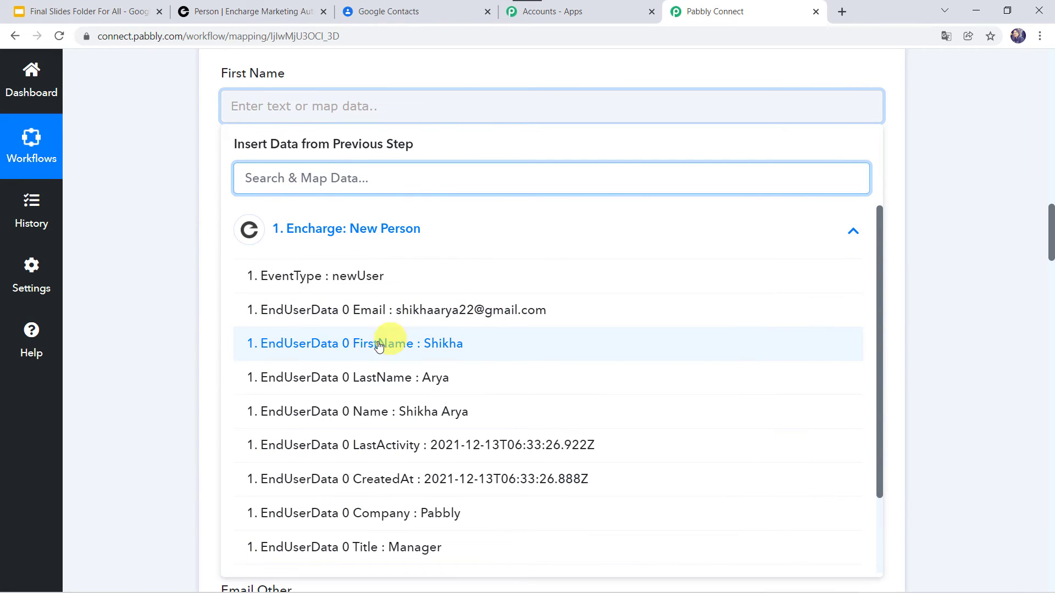
{"action": "left_click", "coordinate": [336, 355]}
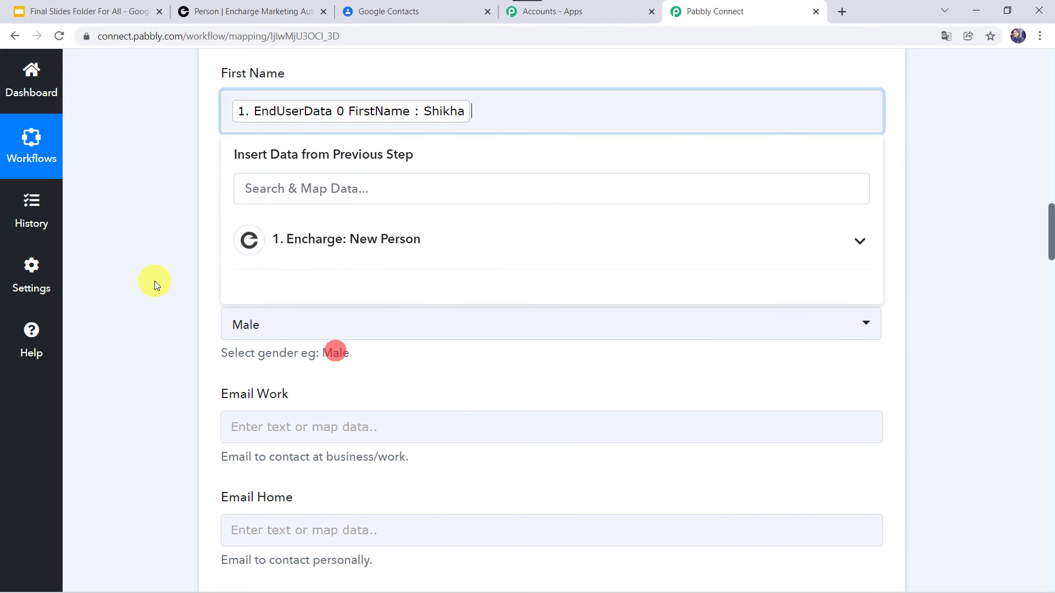
{"action": "left_click", "coordinate": [154, 281]}
{"action": "left_click", "coordinate": [264, 218]}
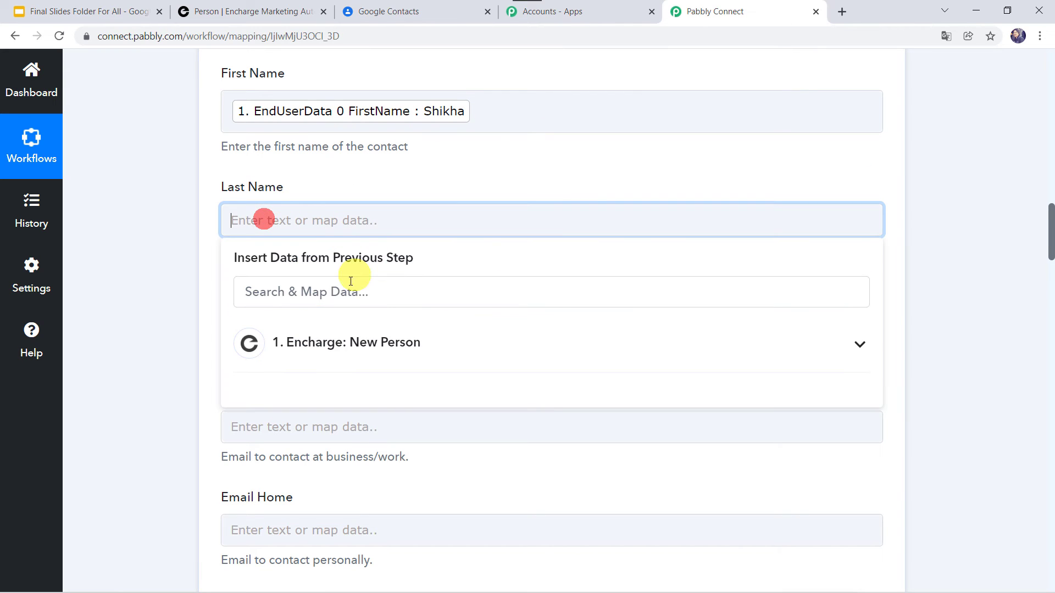
{"action": "left_click", "coordinate": [328, 338]}
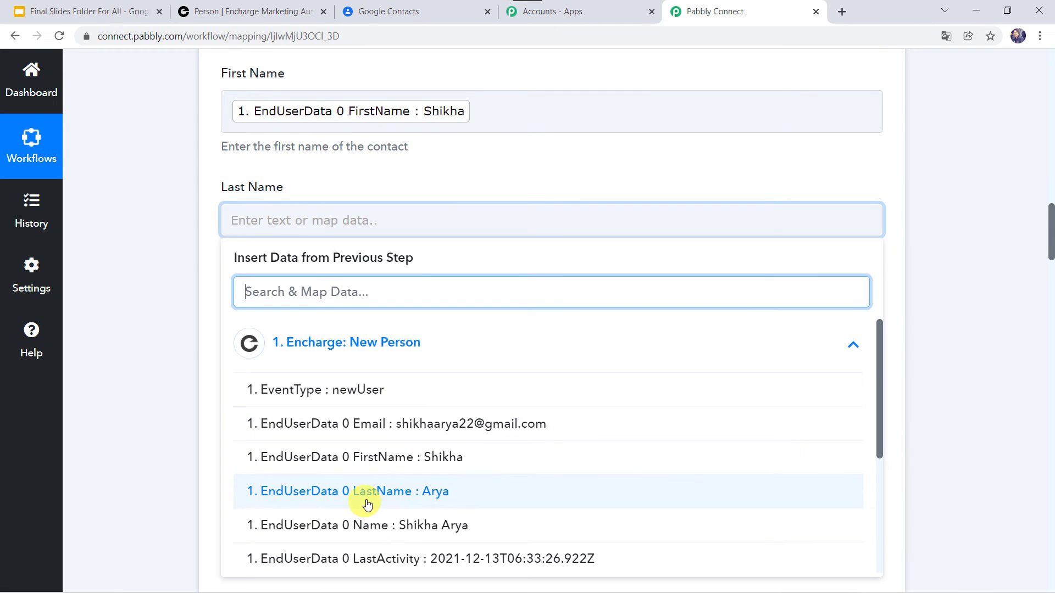
{"action": "left_click", "coordinate": [367, 504]}
{"action": "left_click", "coordinate": [196, 413]}
Set Gender to Female and map the Encharge email into Email Work
{"action": "scroll", "coordinate": [195, 414], "scroll_direction": "down", "scroll_amount": 2}
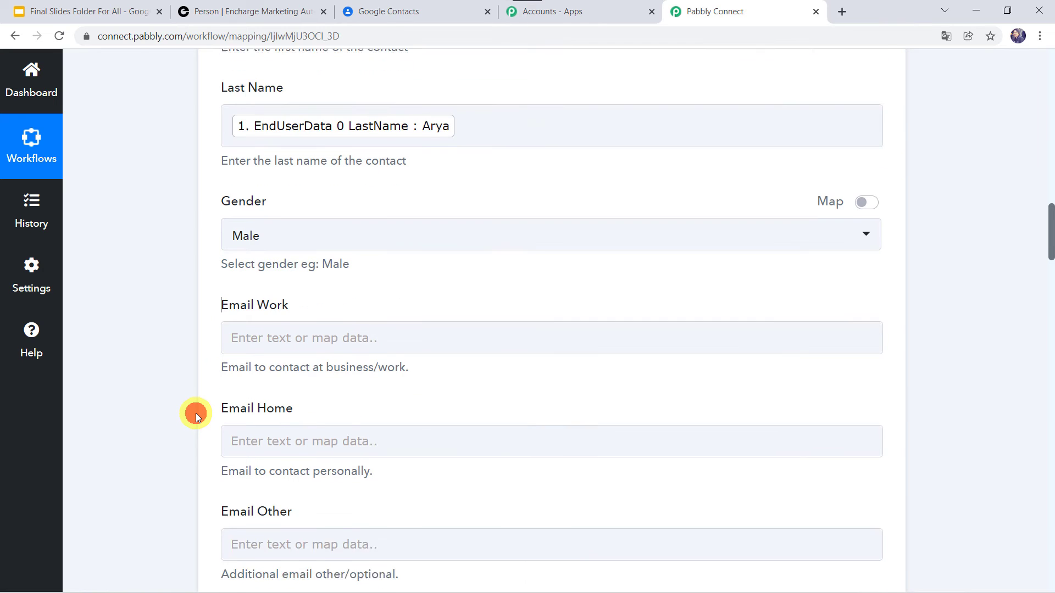
{"action": "scroll", "coordinate": [196, 413], "scroll_direction": "down", "scroll_amount": 1}
{"action": "left_click", "coordinate": [273, 171]}
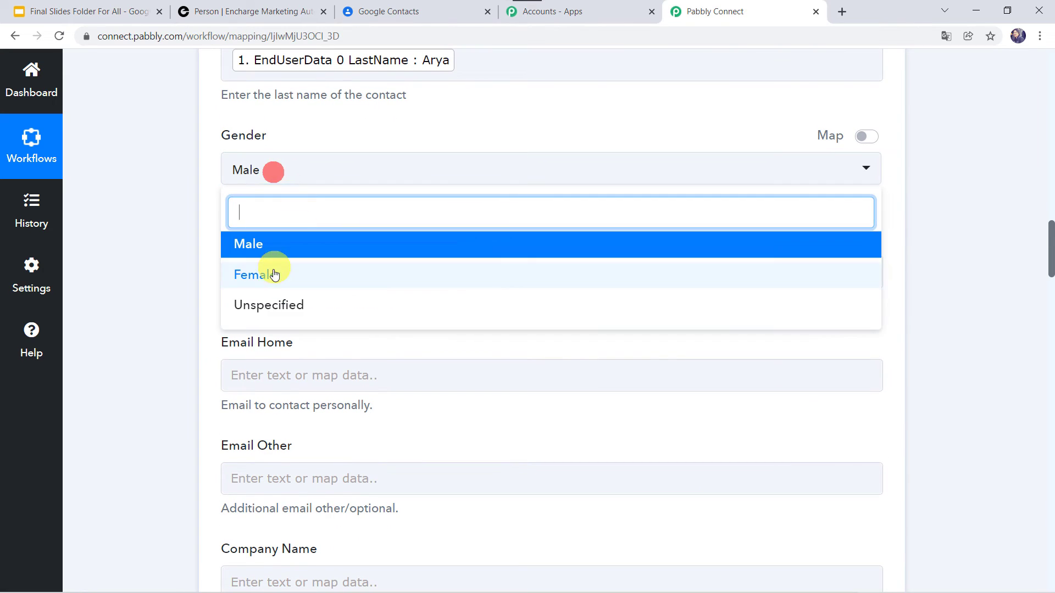
{"action": "left_click", "coordinate": [275, 275]}
{"action": "scroll", "coordinate": [159, 248], "scroll_direction": "down", "scroll_amount": 1}
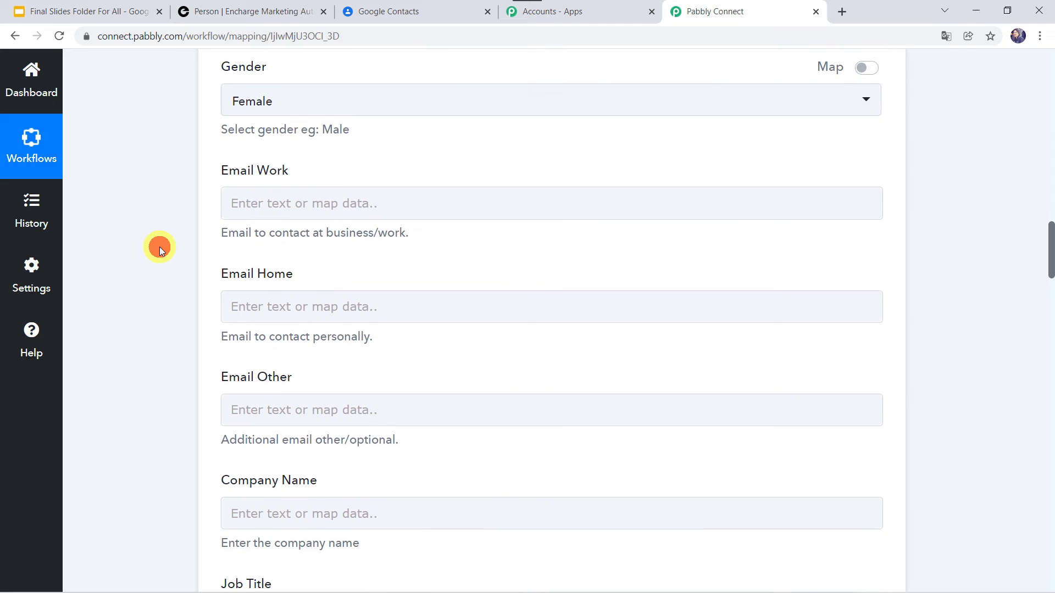
{"action": "left_click", "coordinate": [264, 197]}
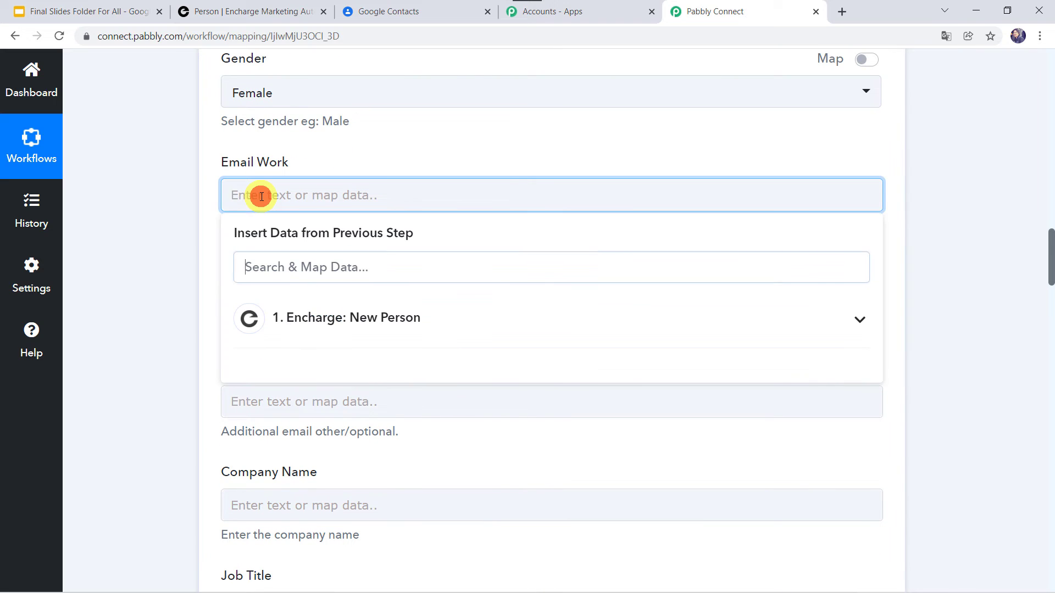
{"action": "left_click", "coordinate": [313, 330]}
{"action": "left_click", "coordinate": [366, 396]}
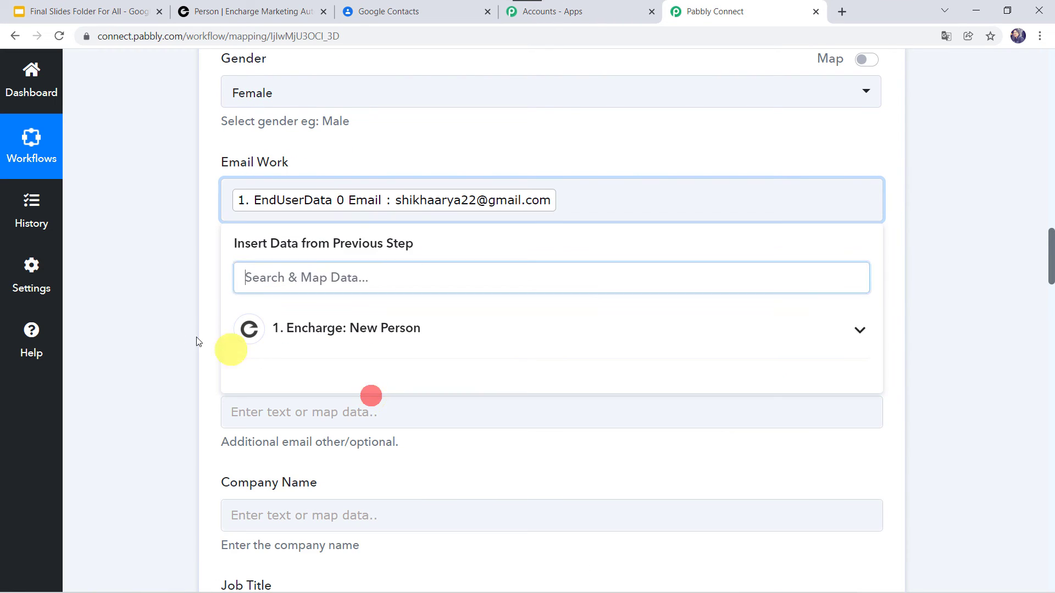
{"action": "left_click", "coordinate": [173, 333]}
Map Encharge Company into Company Name and Title into Job Title
{"action": "scroll", "coordinate": [150, 367], "scroll_direction": "down", "scroll_amount": 3}
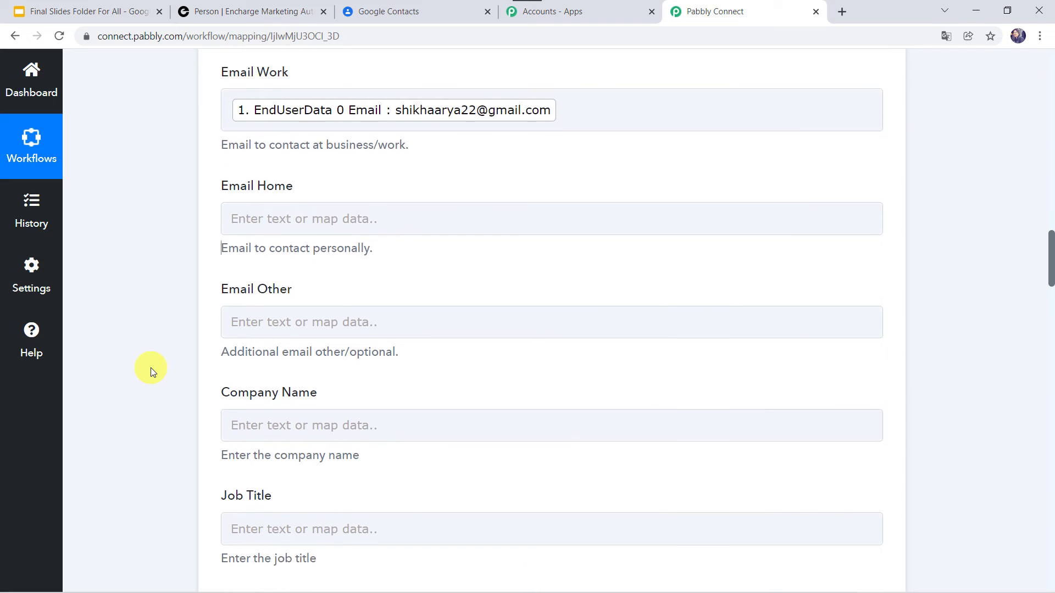
{"action": "left_click", "coordinate": [261, 294]}
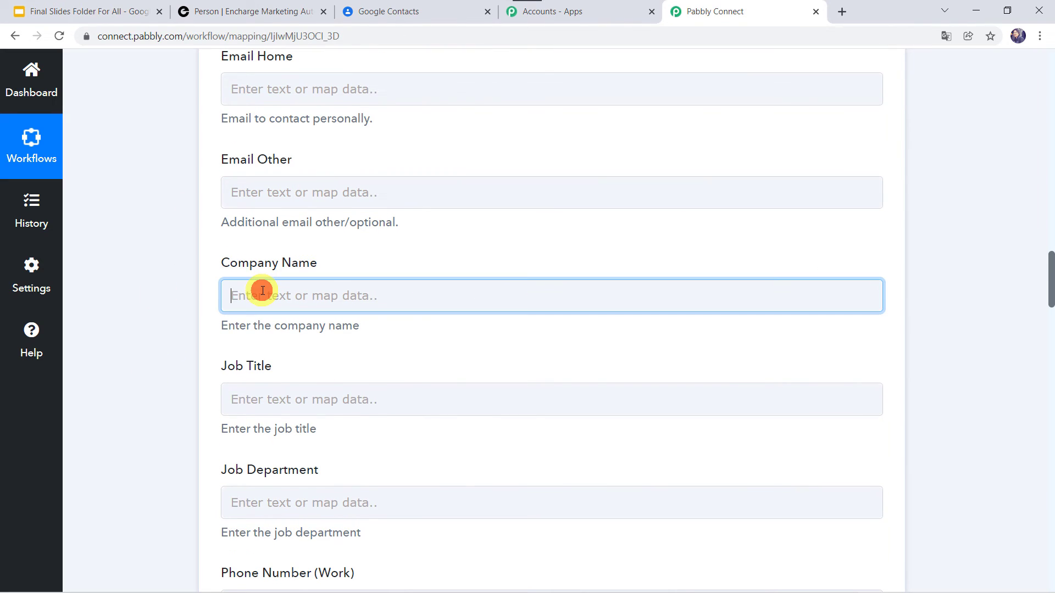
{"action": "left_click", "coordinate": [328, 419]}
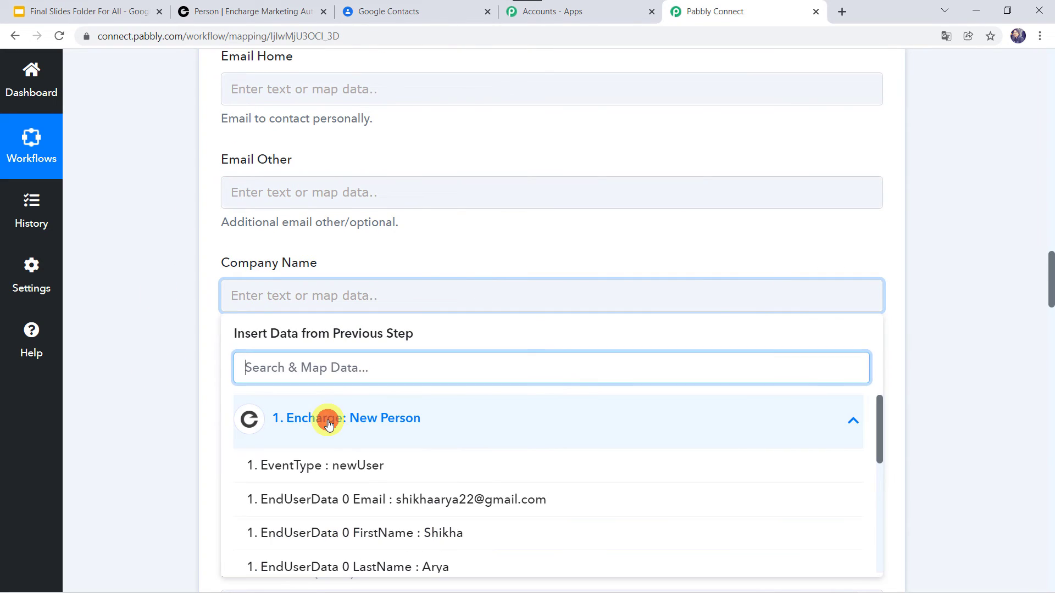
{"action": "scroll", "coordinate": [344, 547], "scroll_direction": "down", "scroll_amount": 2}
{"action": "scroll", "coordinate": [341, 549], "scroll_direction": "down", "scroll_amount": 1}
{"action": "left_click", "coordinate": [343, 543]}
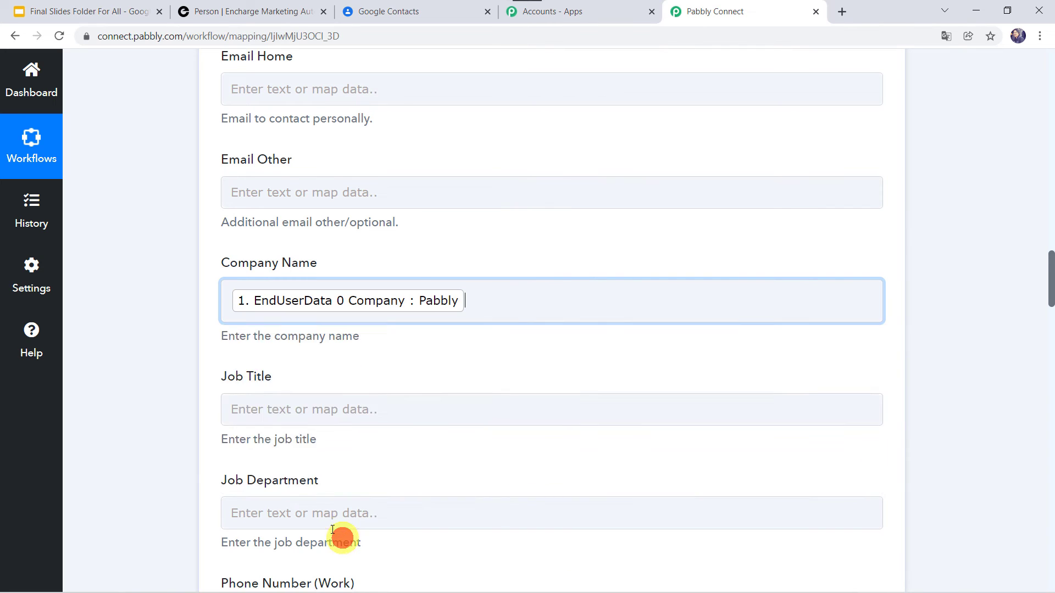
{"action": "left_click", "coordinate": [154, 443]}
{"action": "scroll", "coordinate": [154, 444], "scroll_direction": "down", "scroll_amount": 3}
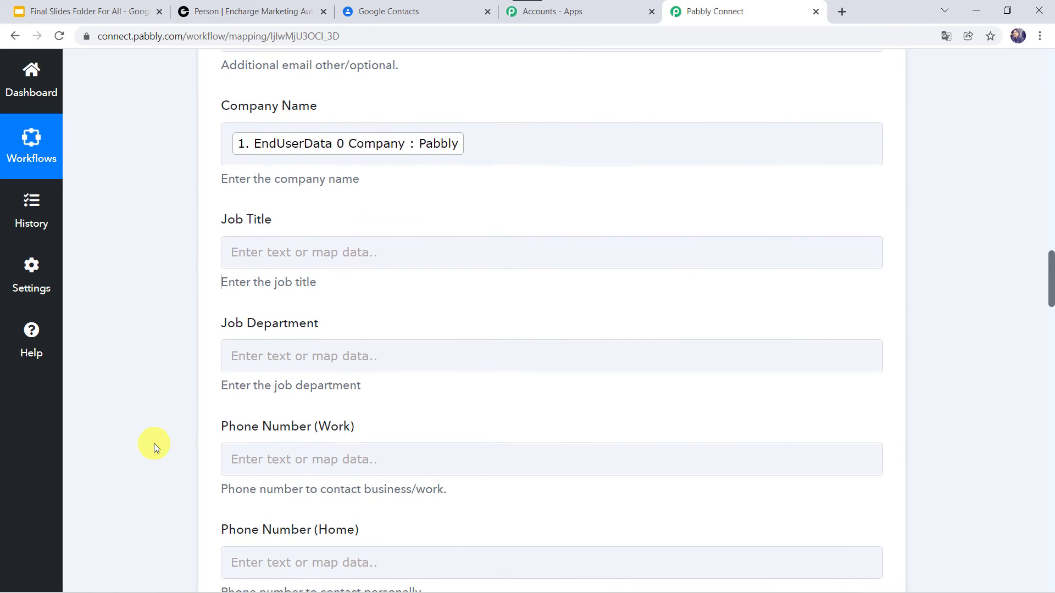
{"action": "left_click", "coordinate": [261, 250]}
{"action": "left_click", "coordinate": [319, 378]}
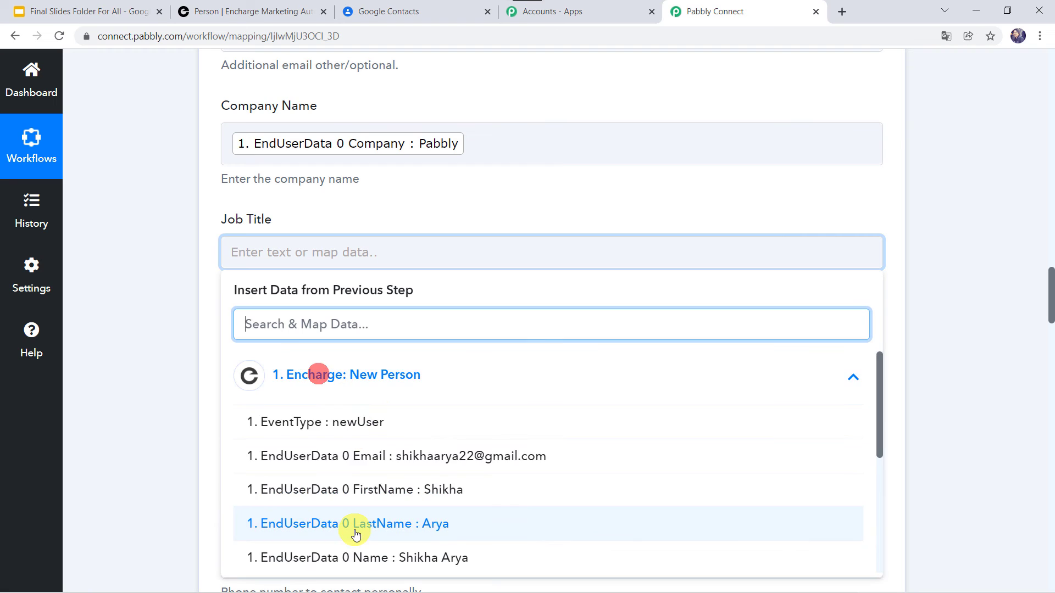
{"action": "scroll", "coordinate": [353, 531], "scroll_direction": "down", "scroll_amount": 3}
{"action": "left_click", "coordinate": [344, 555]}
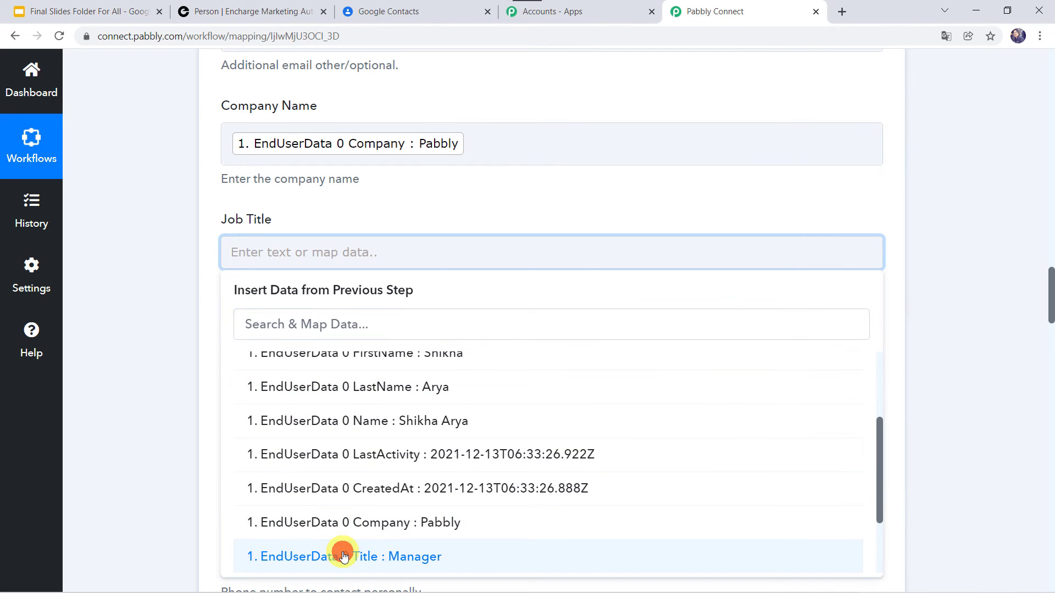
{"action": "left_click", "coordinate": [189, 470]}
Map the Encharge Phone value into Phone Number (Work)
{"action": "scroll", "coordinate": [189, 470], "scroll_direction": "down", "scroll_amount": 3}
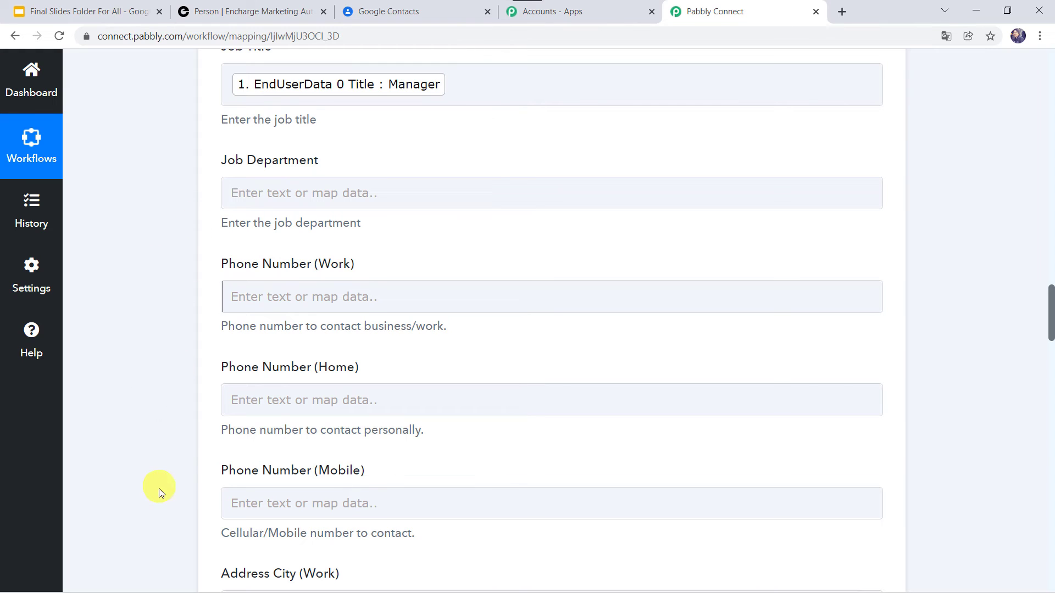
{"action": "scroll", "coordinate": [170, 311], "scroll_direction": "down", "scroll_amount": 1}
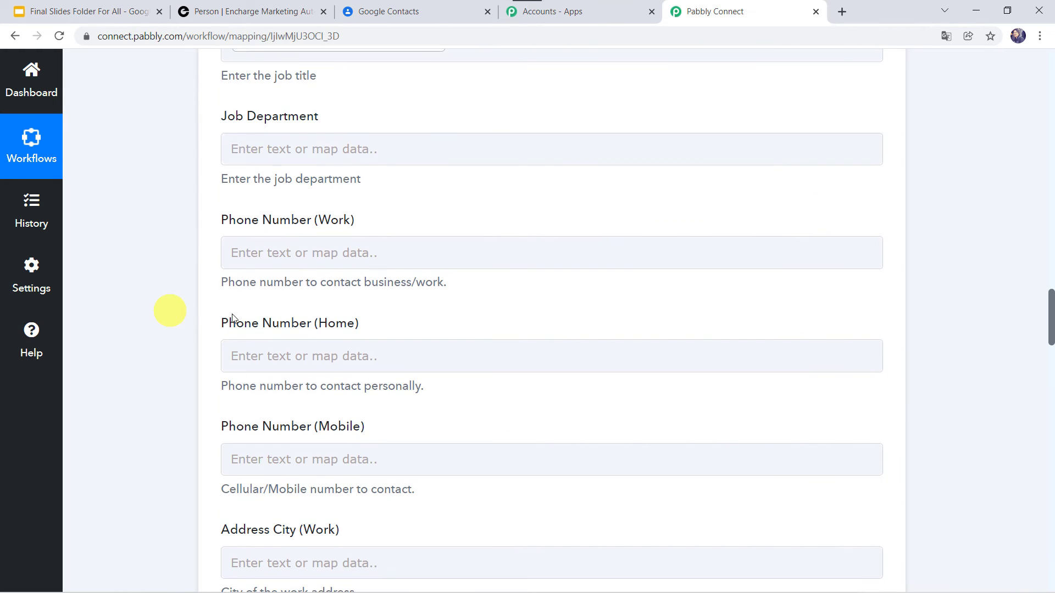
{"action": "left_click", "coordinate": [256, 253]}
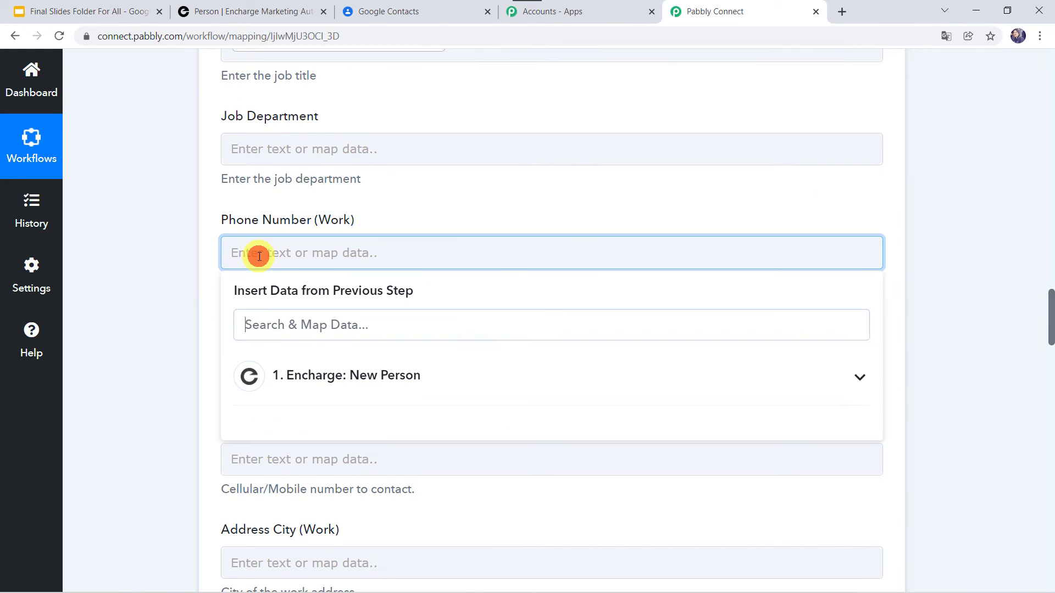
{"action": "left_click", "coordinate": [308, 378]}
{"action": "scroll", "coordinate": [365, 537], "scroll_direction": "down", "scroll_amount": 4}
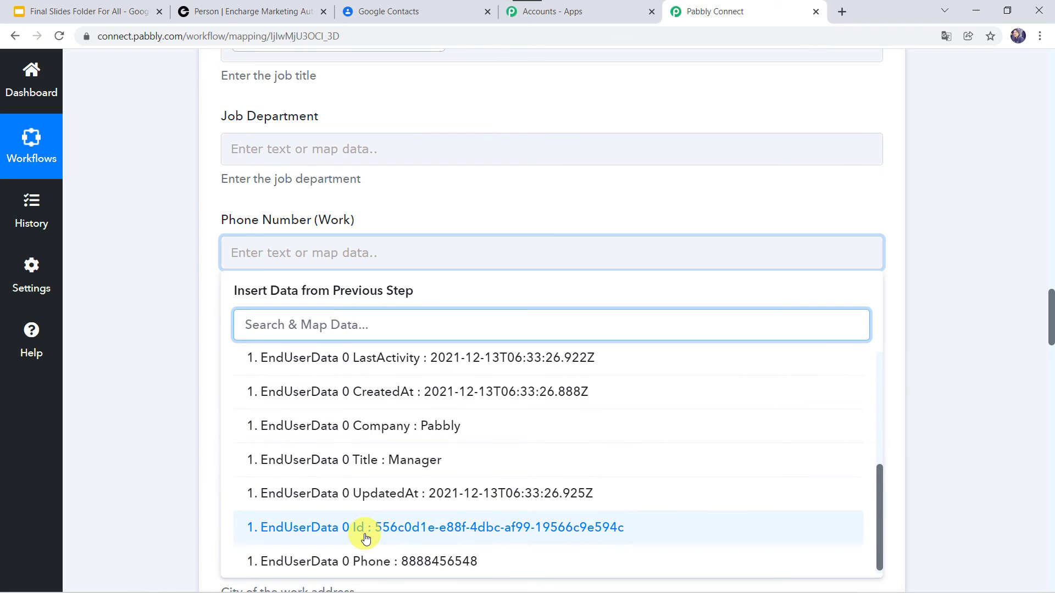
{"action": "scroll", "coordinate": [342, 555], "scroll_direction": "down", "scroll_amount": 1}
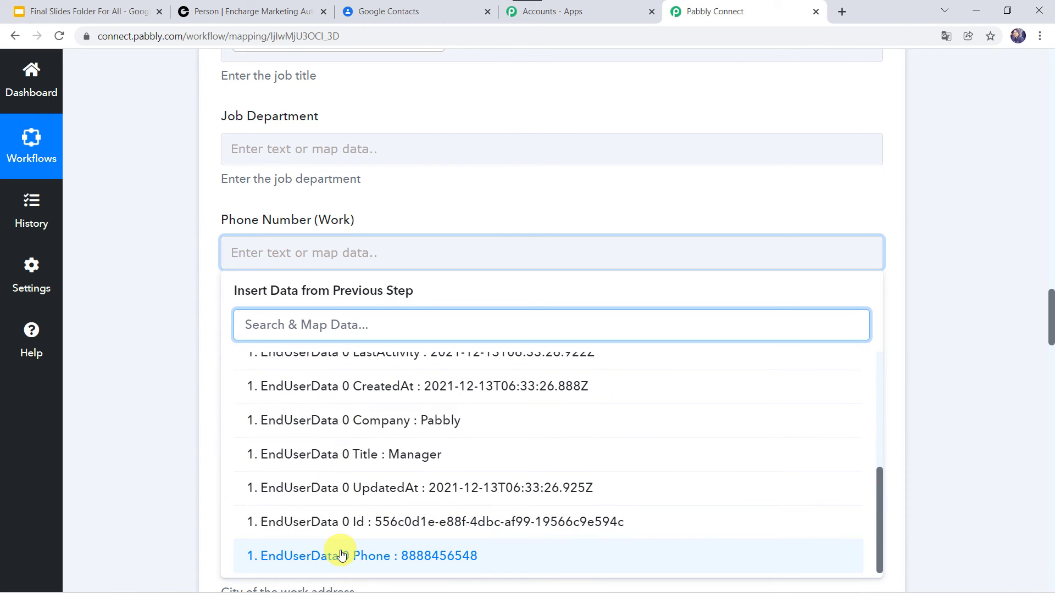
{"action": "left_click", "coordinate": [342, 555]}
{"action": "left_click", "coordinate": [177, 449]}
{"action": "scroll", "coordinate": [177, 449], "scroll_direction": "down", "scroll_amount": 1}
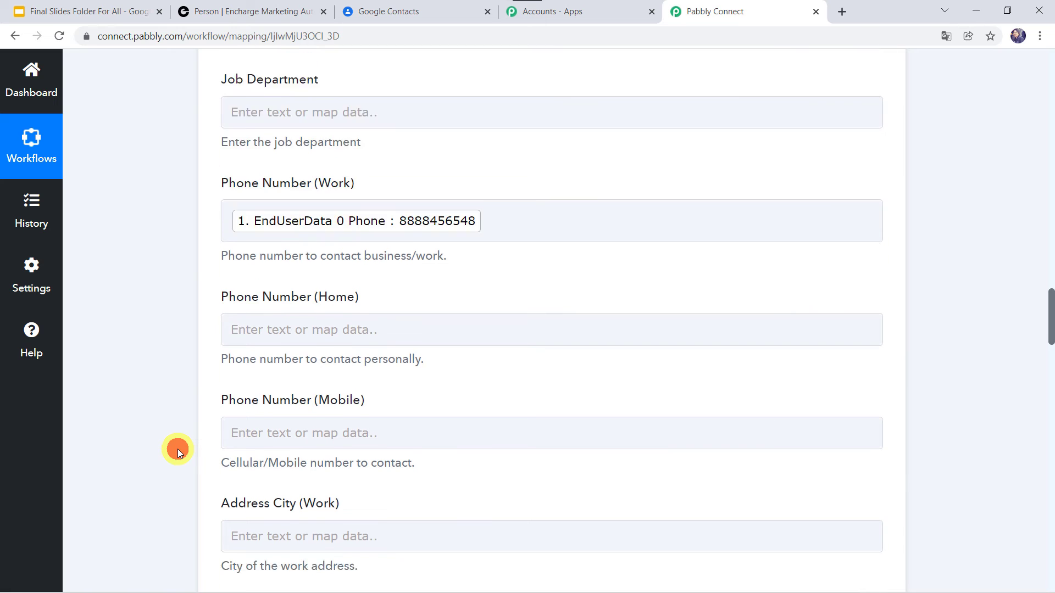
{"action": "scroll", "coordinate": [177, 449], "scroll_direction": "down", "scroll_amount": 20}
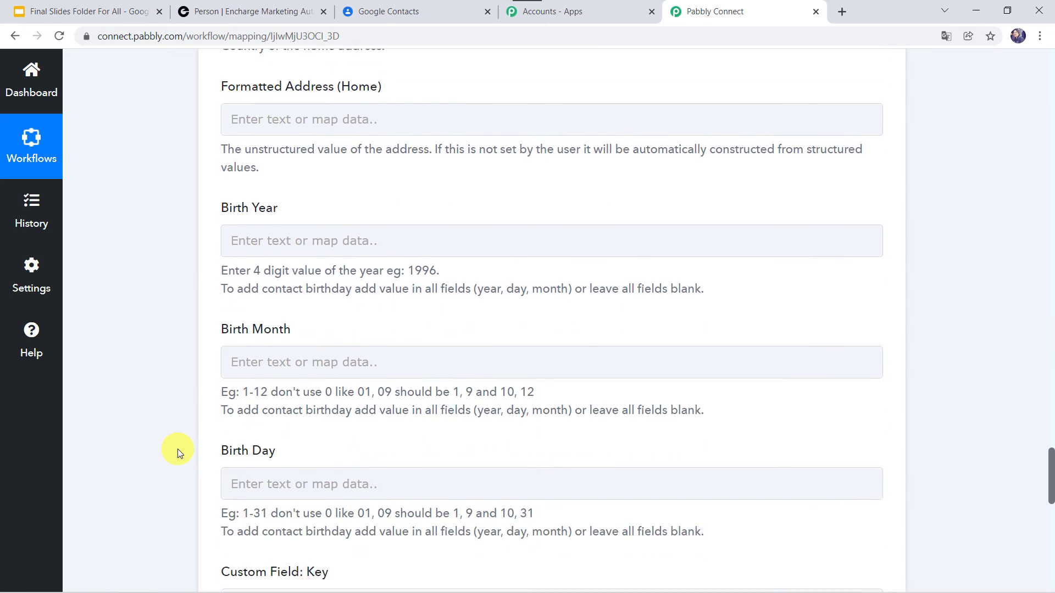
{"action": "scroll", "coordinate": [177, 450], "scroll_direction": "down", "scroll_amount": 12}
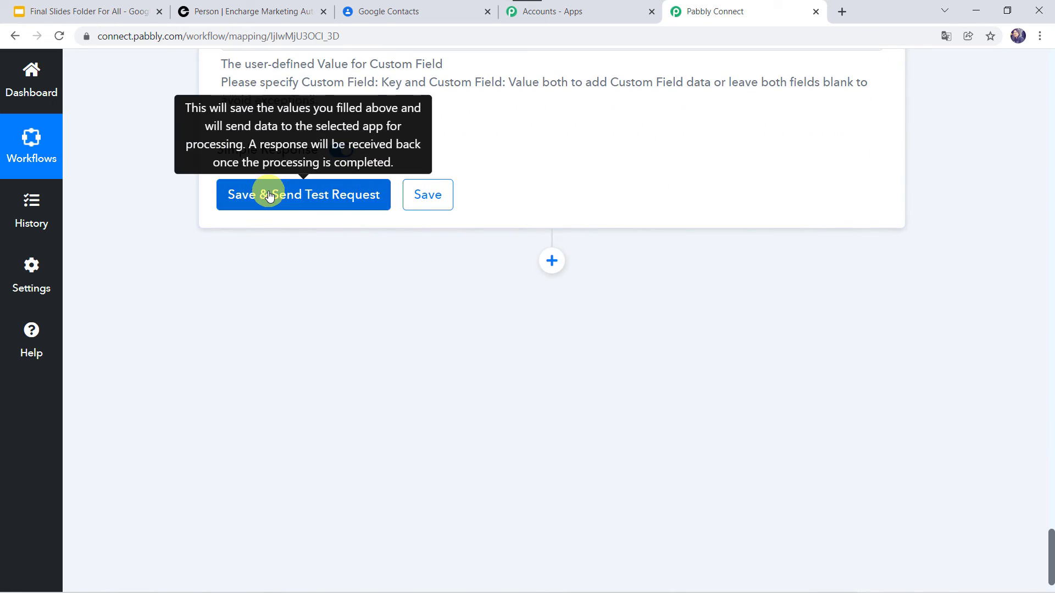
Save the action, send a test request to create the contact, and check it in Google Contacts
{"action": "left_click", "coordinate": [269, 197]}
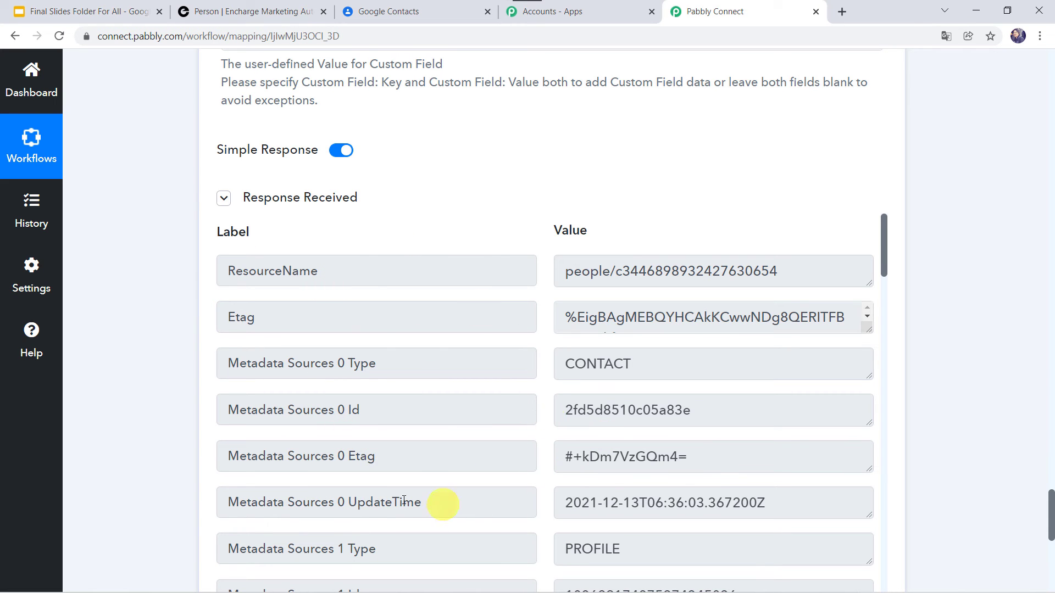
{"action": "left_click", "coordinate": [396, 12]}
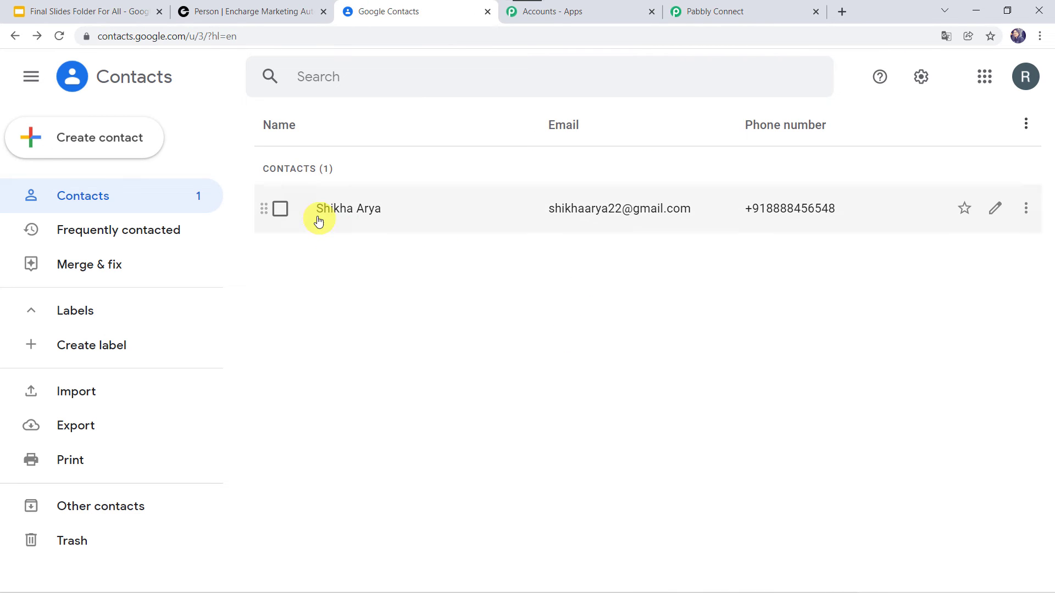
View the new Google contact's details (Manager at Pabbly, work email, phone), then go back to Pabbly Connect
{"action": "left_click", "coordinate": [353, 212]}
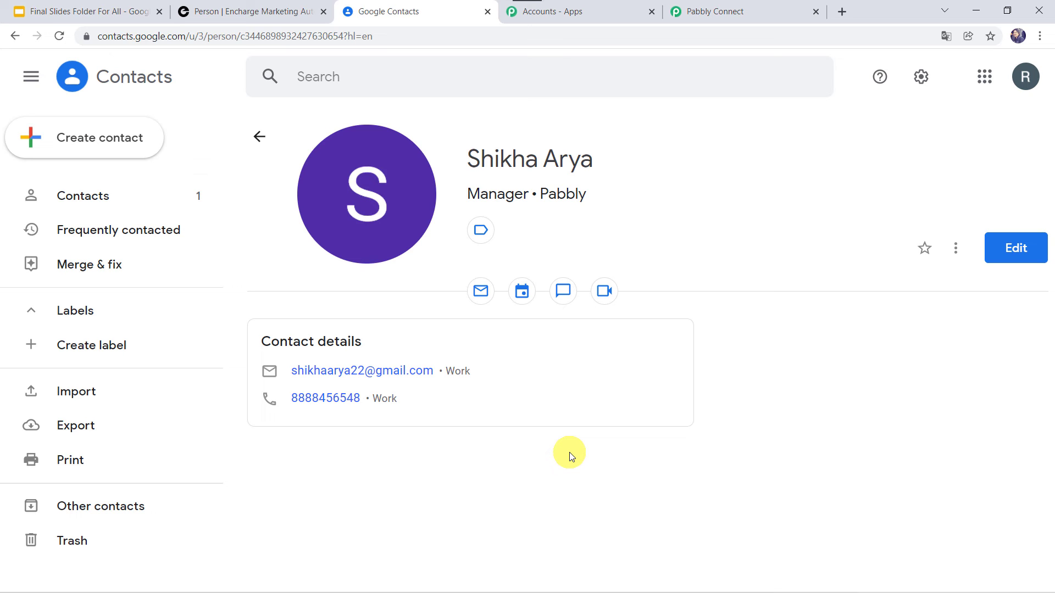
{"action": "left_click", "coordinate": [724, 11]}
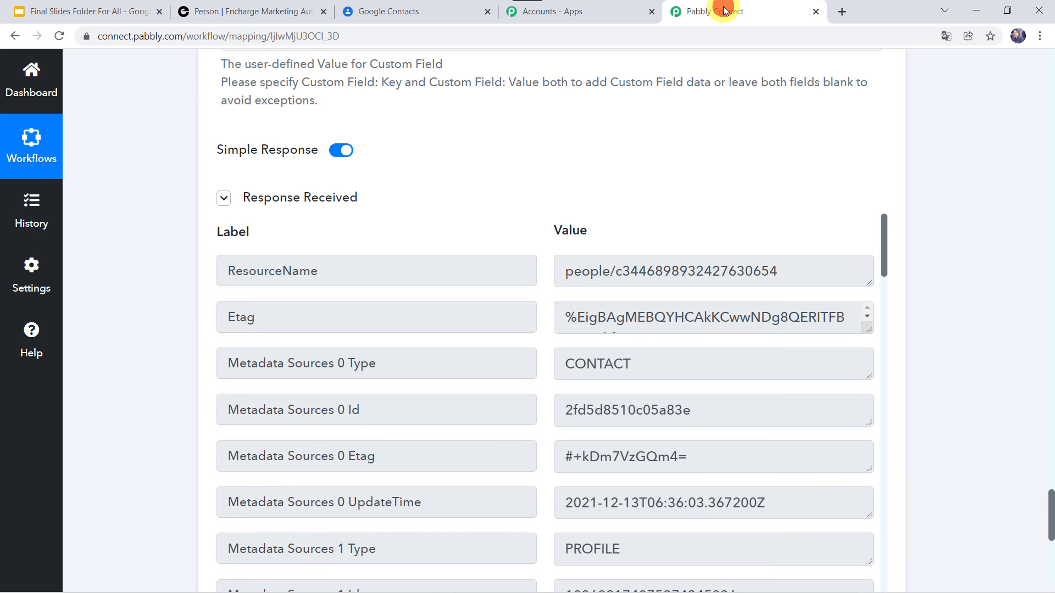
Save the Google Contacts Create Contact action step, then go back to the person's page in Encharge
{"action": "scroll", "coordinate": [598, 117], "scroll_direction": "down", "scroll_amount": 5}
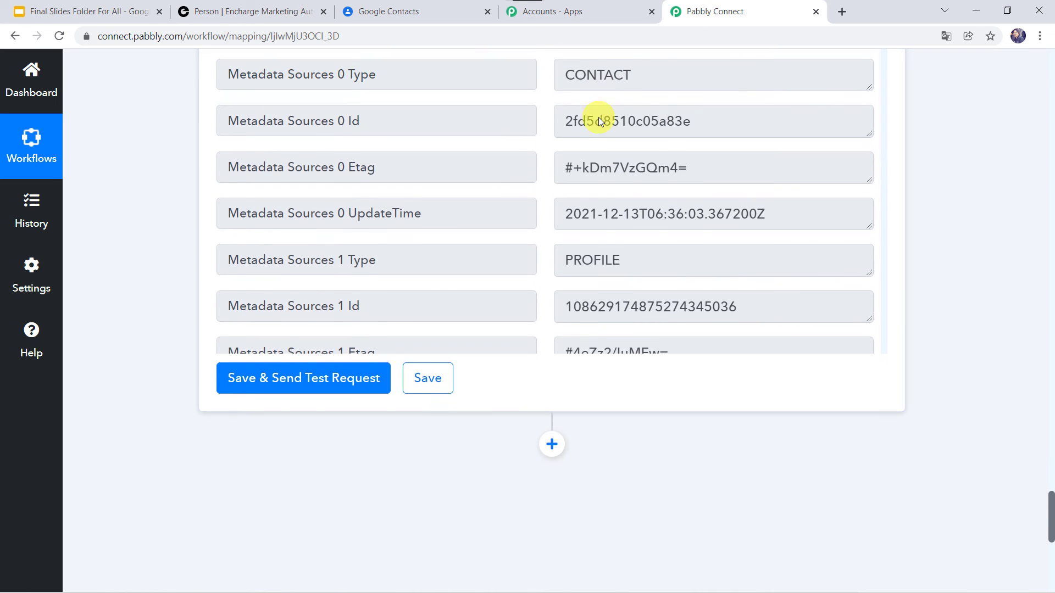
{"action": "left_click", "coordinate": [423, 378]}
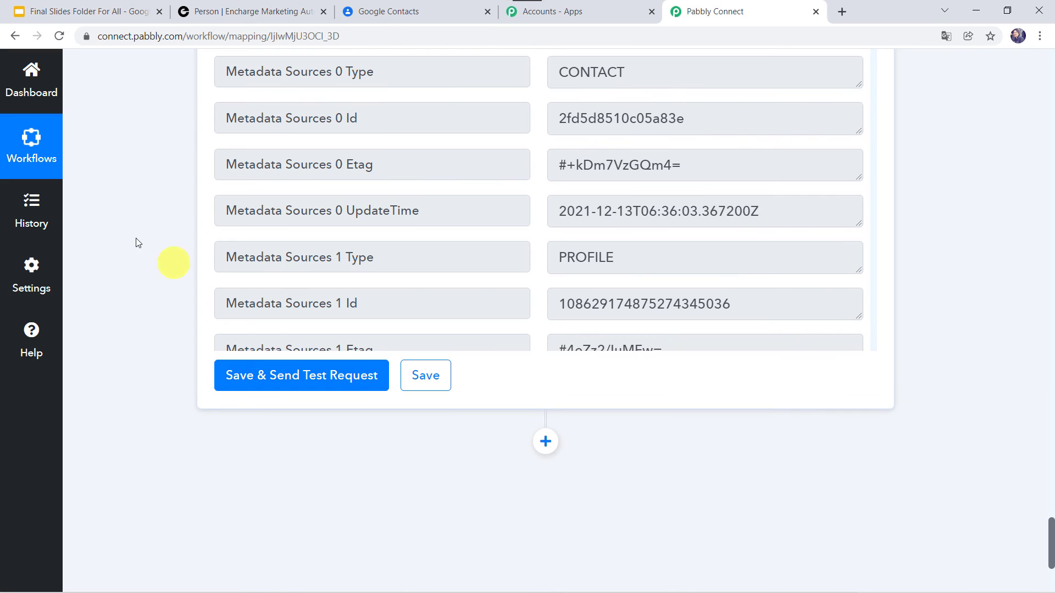
{"action": "scroll", "coordinate": [159, 202], "scroll_direction": "up", "scroll_amount": 2}
{"action": "scroll", "coordinate": [159, 202], "scroll_direction": "up", "scroll_amount": 1}
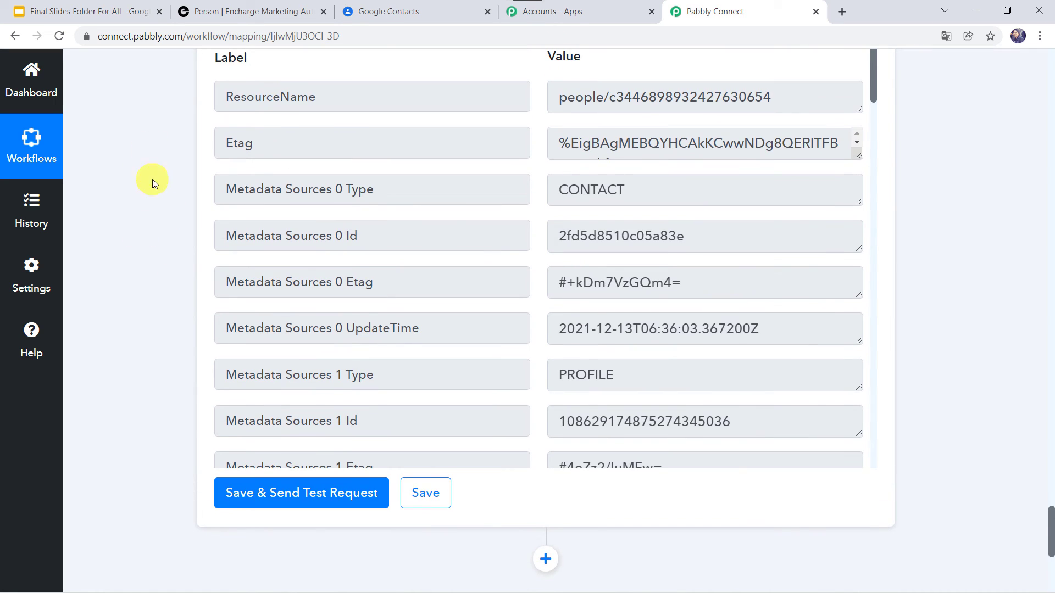
{"action": "left_click", "coordinate": [250, 10]}
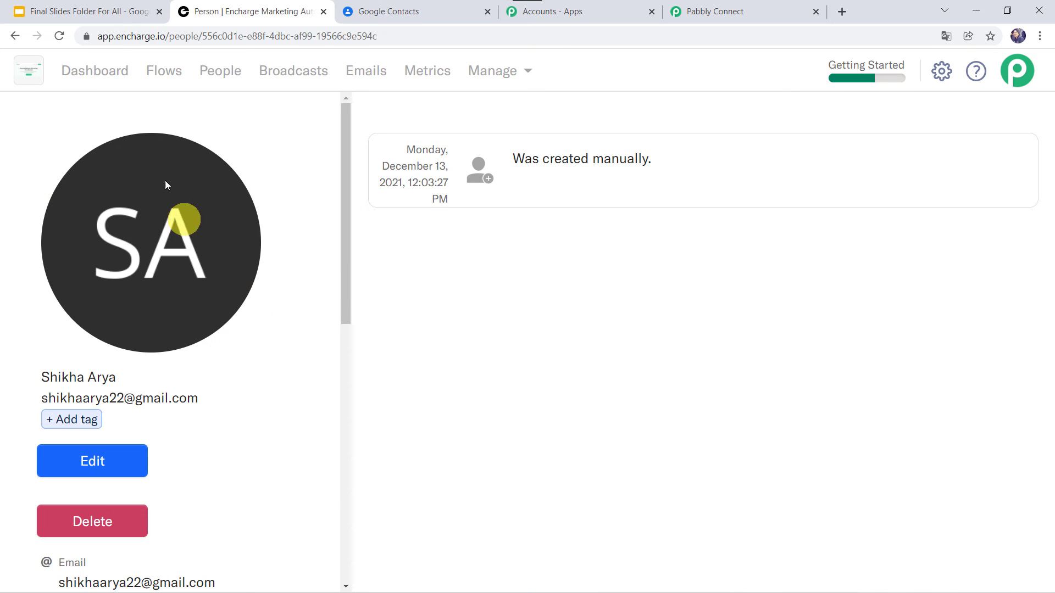
From Encharge's All People list, start a new person record with the test email address
{"action": "left_click", "coordinate": [221, 72]}
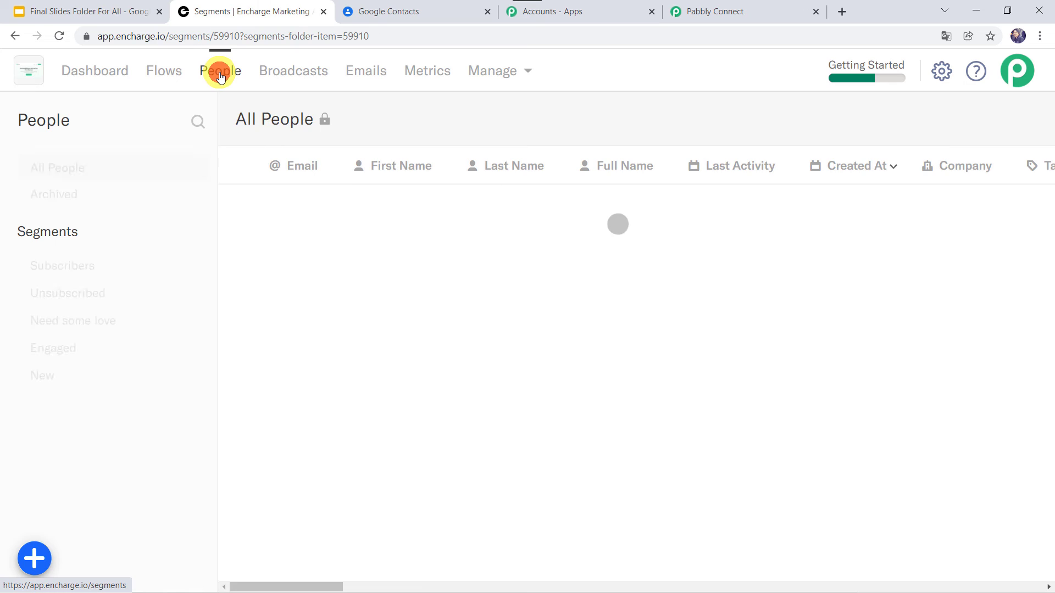
{"action": "left_click", "coordinate": [34, 558]}
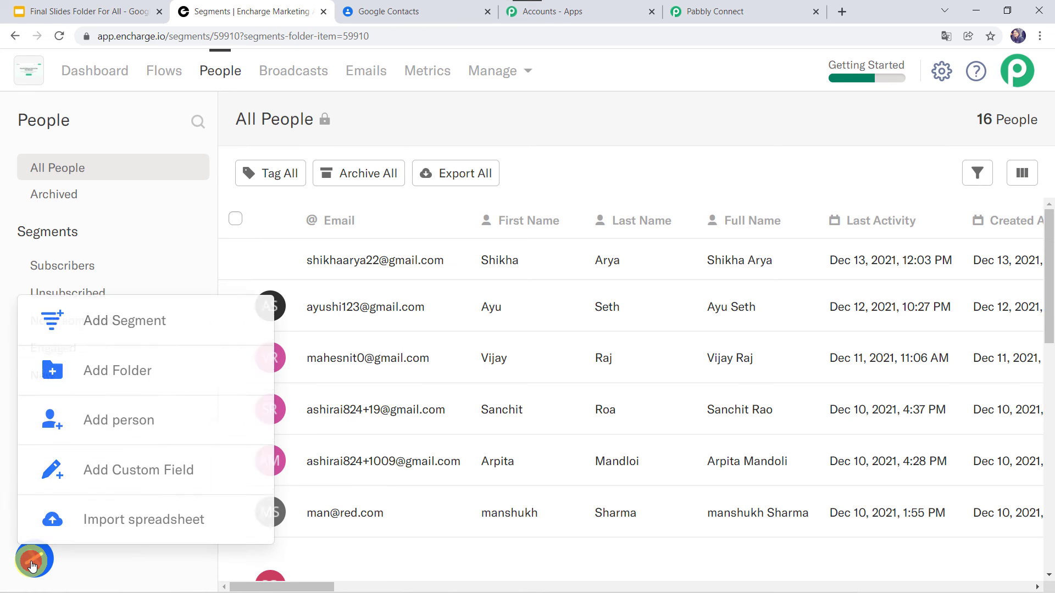
{"action": "left_click", "coordinate": [98, 430]}
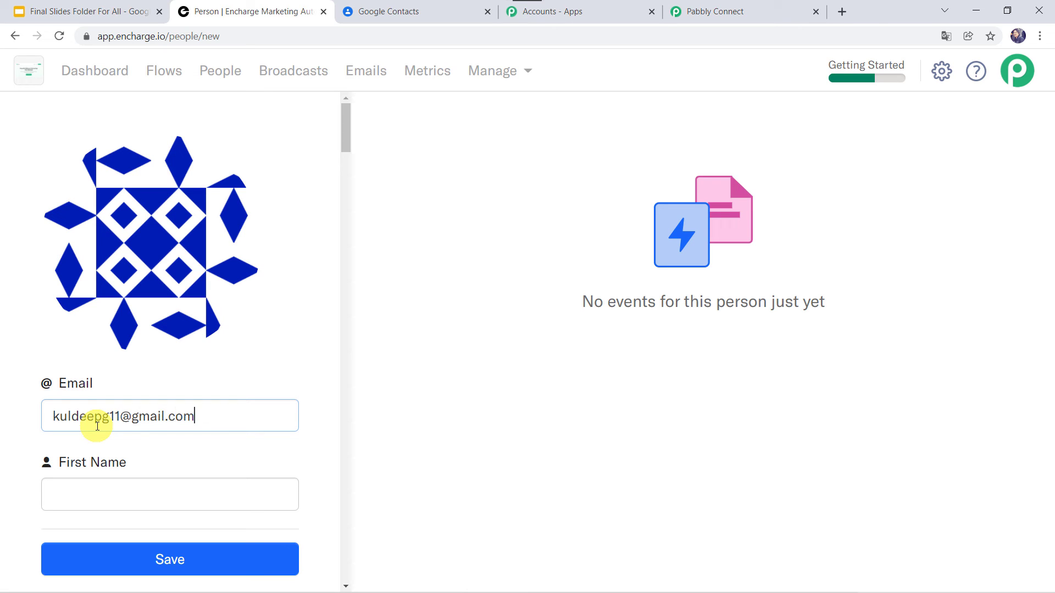
Fill in the new person's first name, last name and full name
{"action": "key", "text": "Tab"}
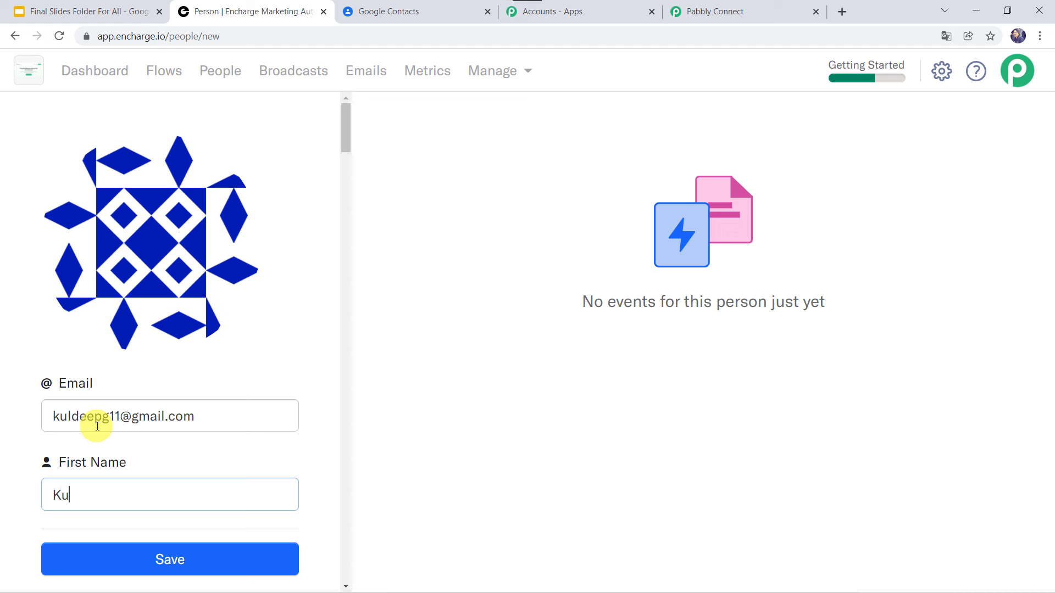
{"action": "scroll", "coordinate": [91, 424], "scroll_direction": "down", "scroll_amount": 3}
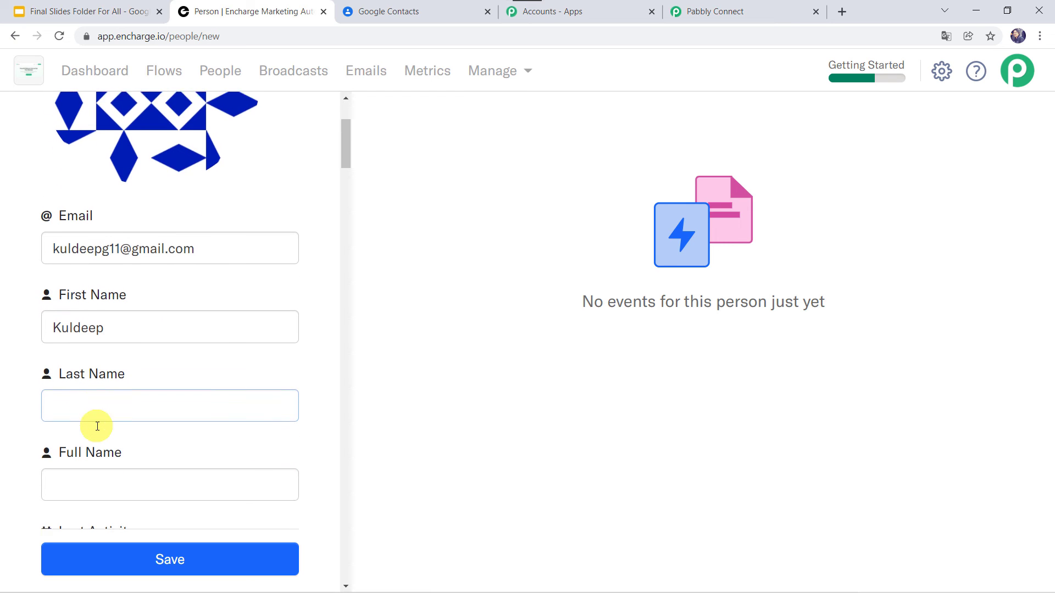
{"action": "left_click", "coordinate": [99, 395]}
{"action": "scroll", "coordinate": [108, 372], "scroll_direction": "down", "scroll_amount": 1}
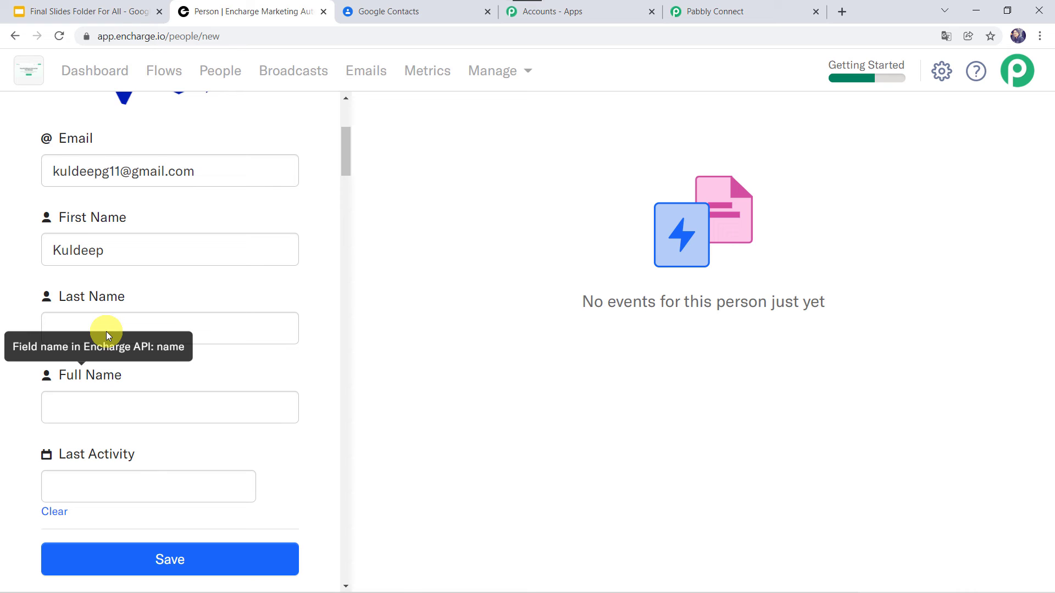
{"action": "left_click", "coordinate": [161, 328]}
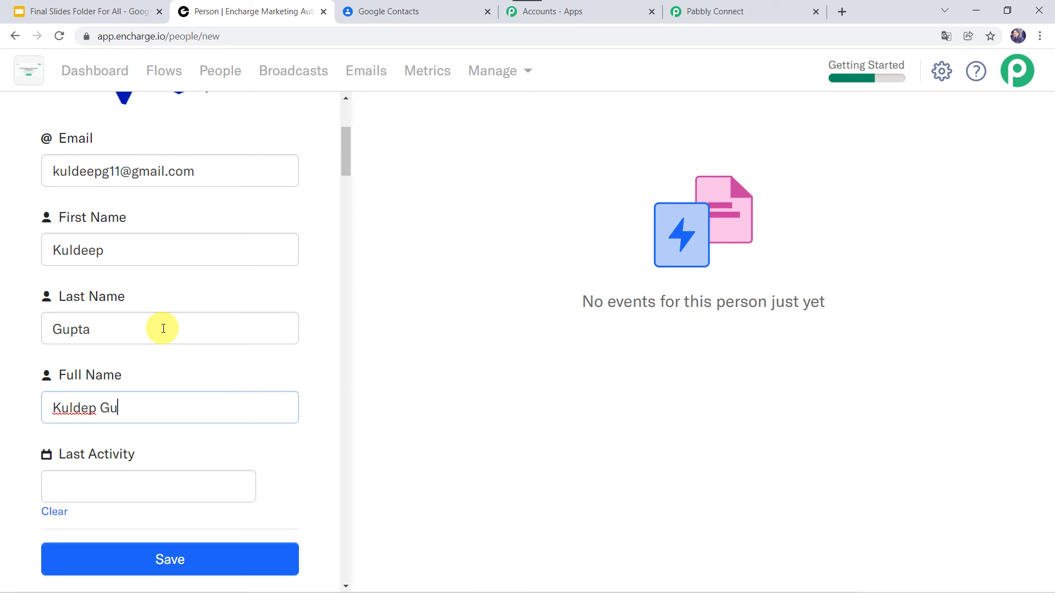
{"action": "key", "text": "Tab"}
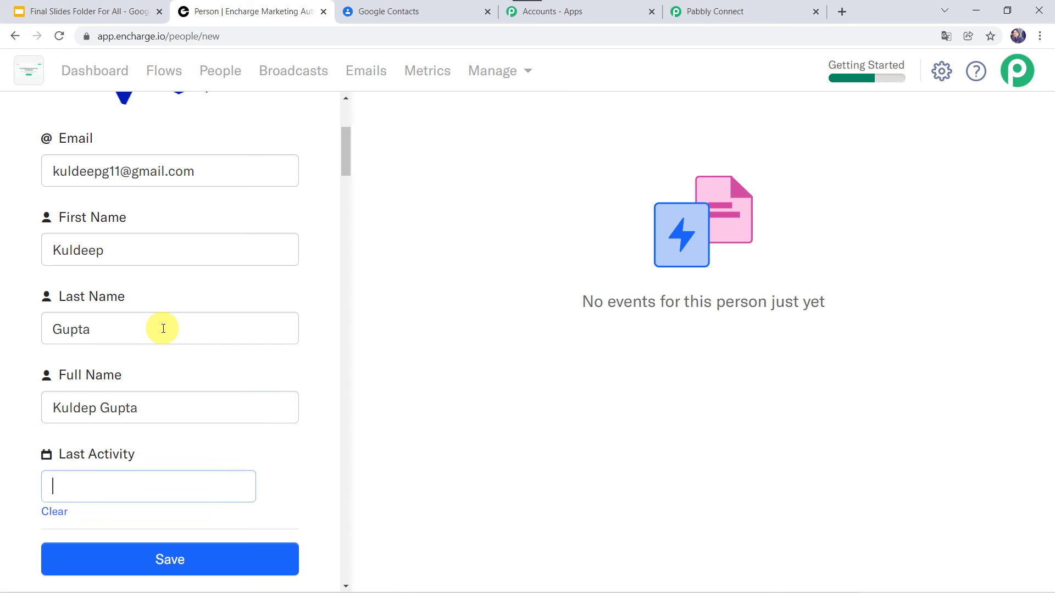
{"action": "scroll", "coordinate": [163, 328], "scroll_direction": "down", "scroll_amount": 6}
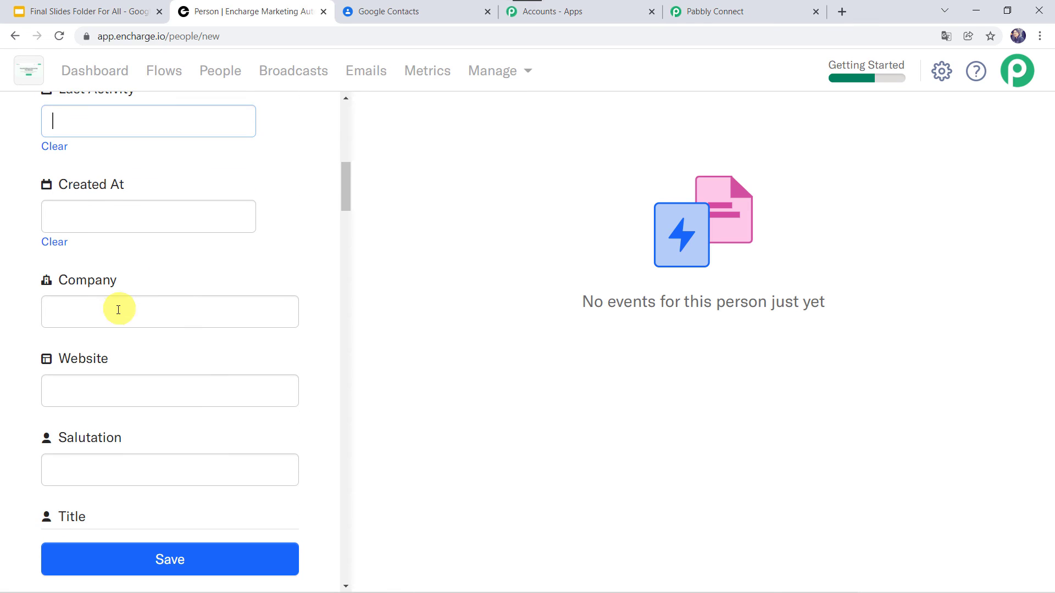
Enter company Pabbly, job title Team Lead and a phone number
{"action": "left_click", "coordinate": [117, 312]}
{"action": "type", "text": "Pabb"}
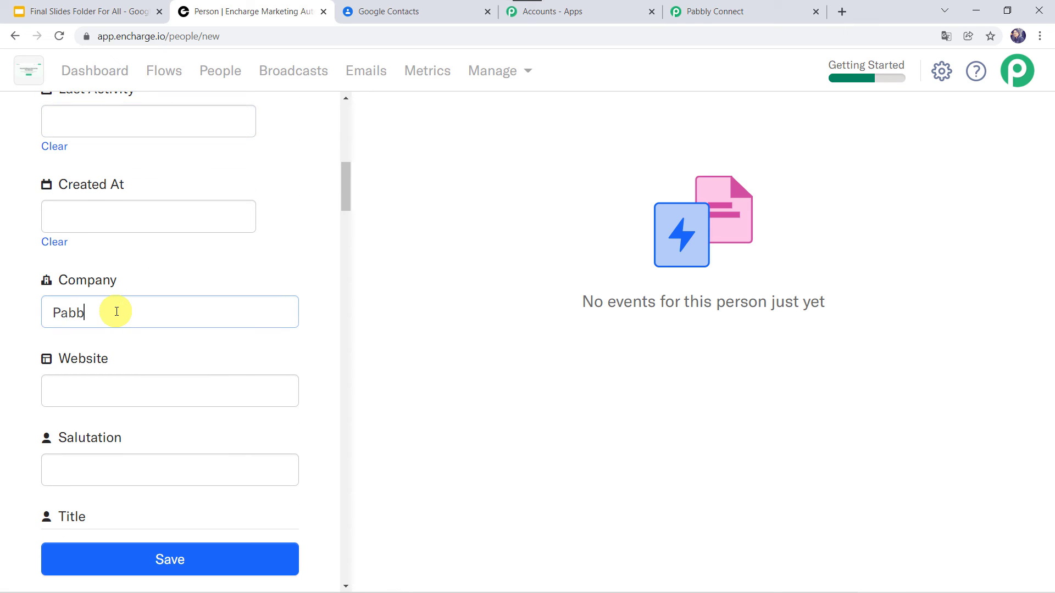
{"action": "type", "text": "ly"}
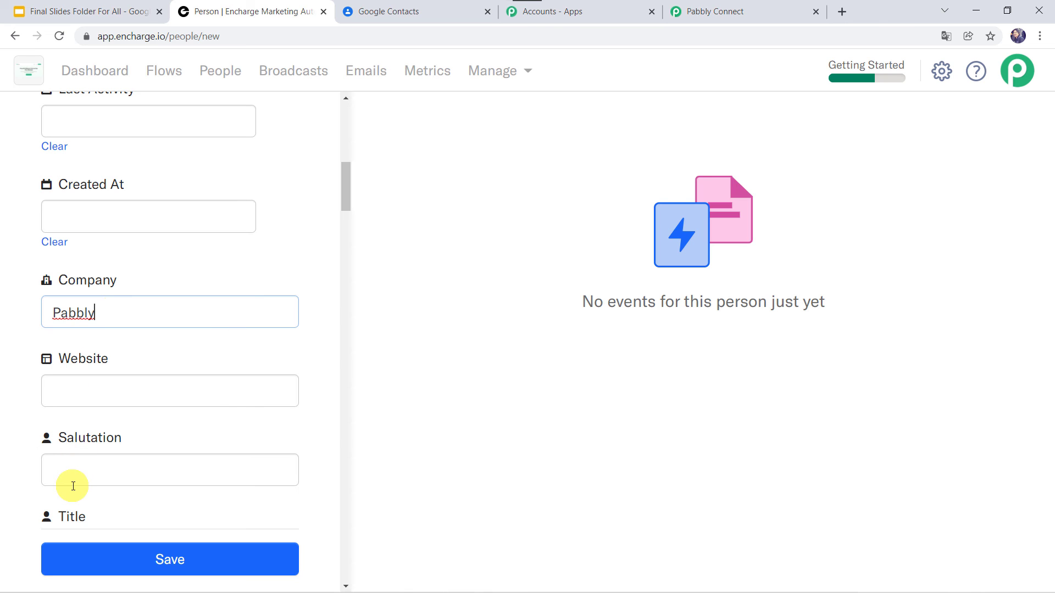
{"action": "scroll", "coordinate": [73, 486], "scroll_direction": "down", "scroll_amount": 3}
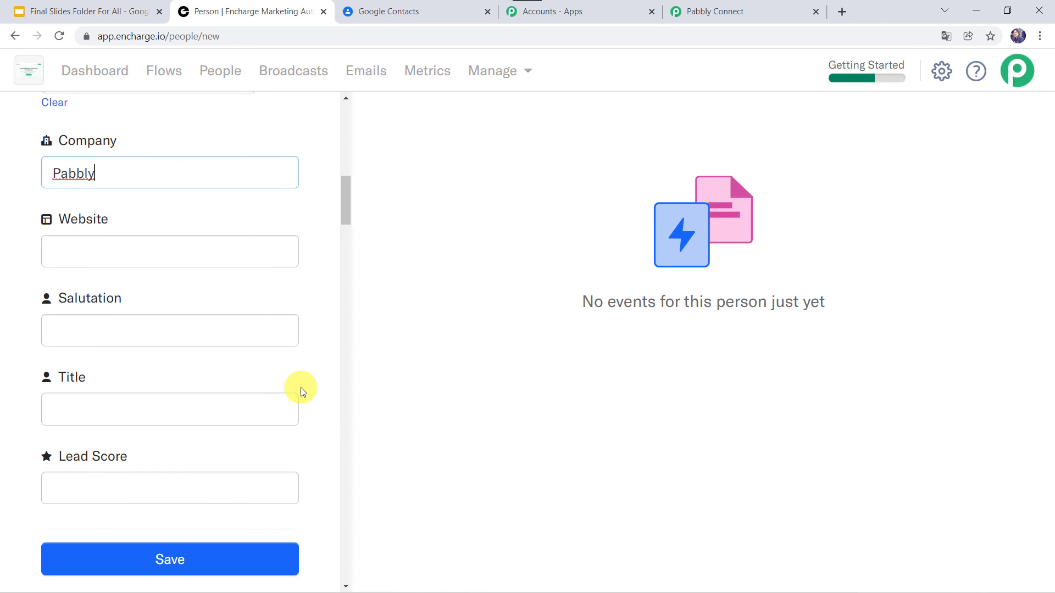
{"action": "left_click", "coordinate": [115, 414]}
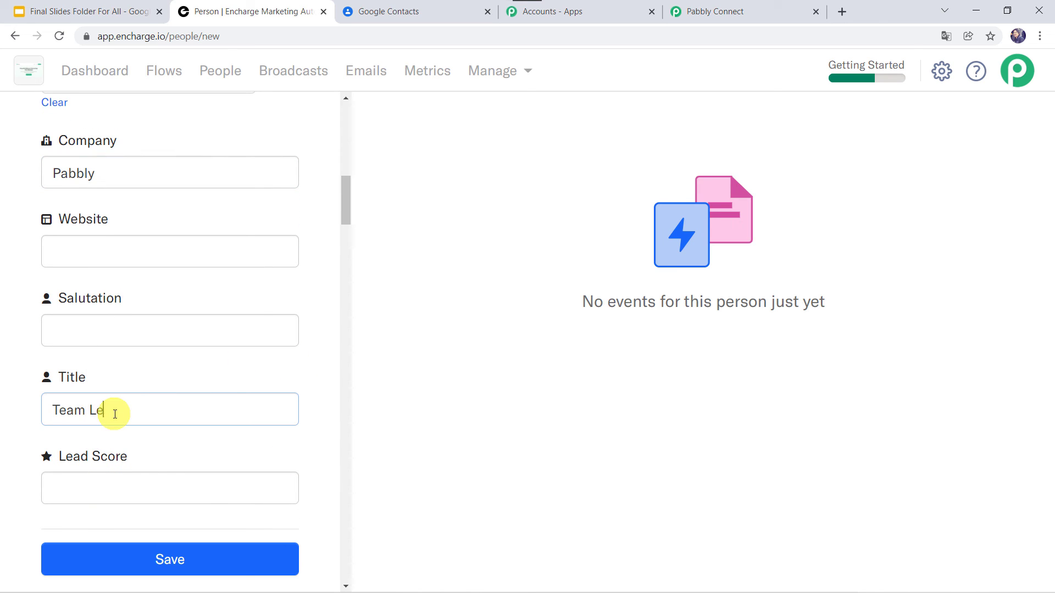
{"action": "scroll", "coordinate": [115, 414], "scroll_direction": "down", "scroll_amount": 15}
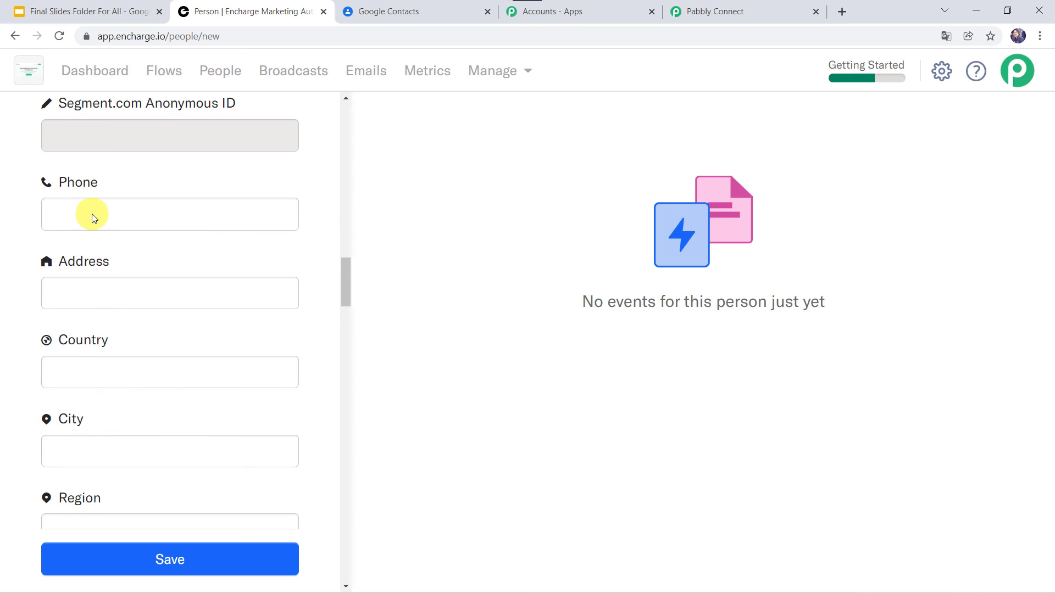
{"action": "left_click", "coordinate": [89, 213]}
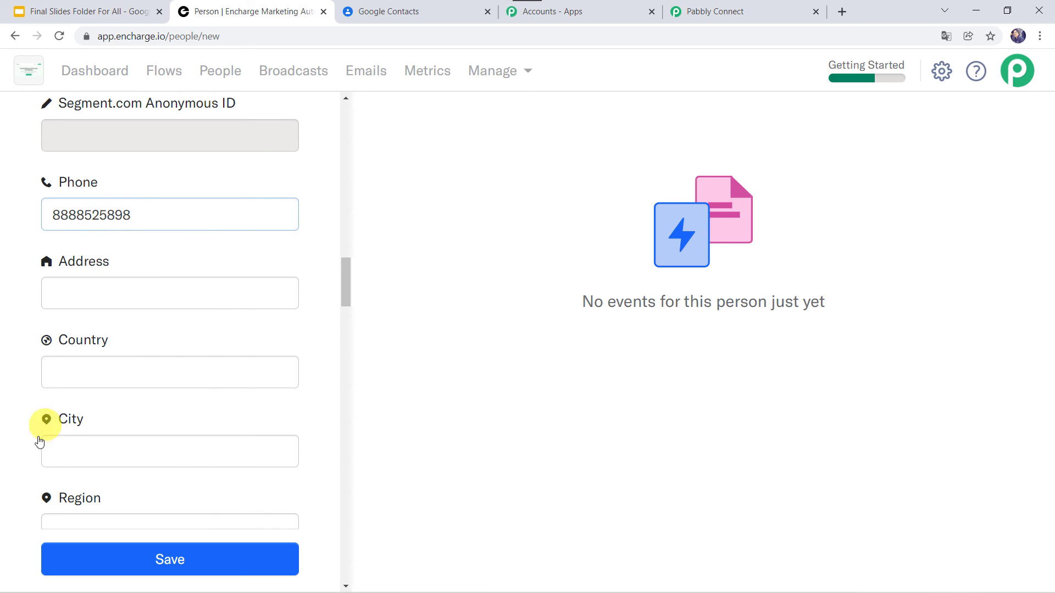
Save the new Encharge person record
{"action": "scroll", "coordinate": [52, 452], "scroll_direction": "down", "scroll_amount": 3}
{"action": "scroll", "coordinate": [53, 455], "scroll_direction": "down", "scroll_amount": 2}
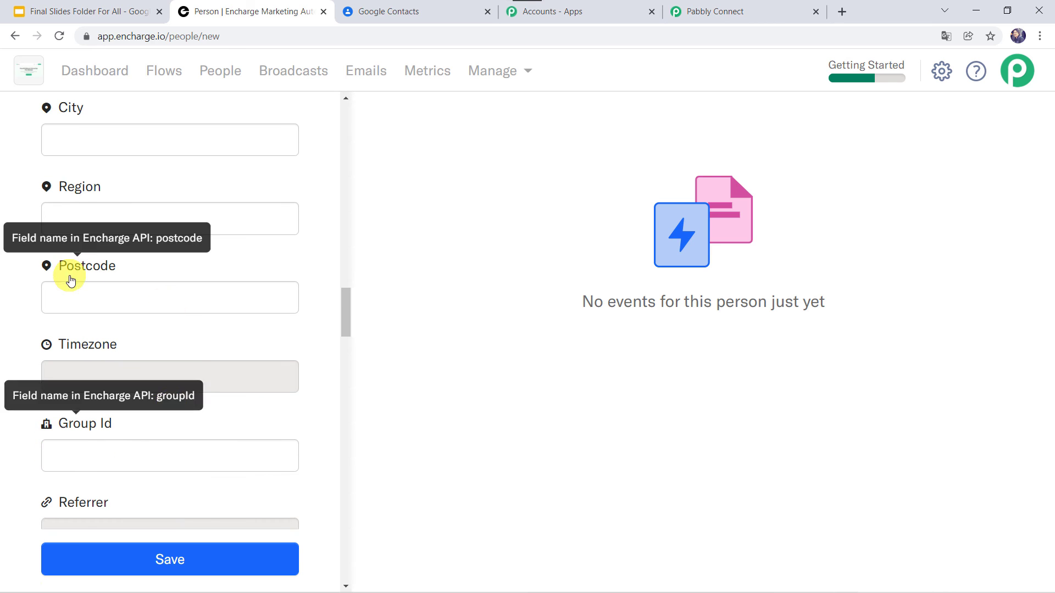
{"action": "scroll", "coordinate": [17, 428], "scroll_direction": "down", "scroll_amount": 15}
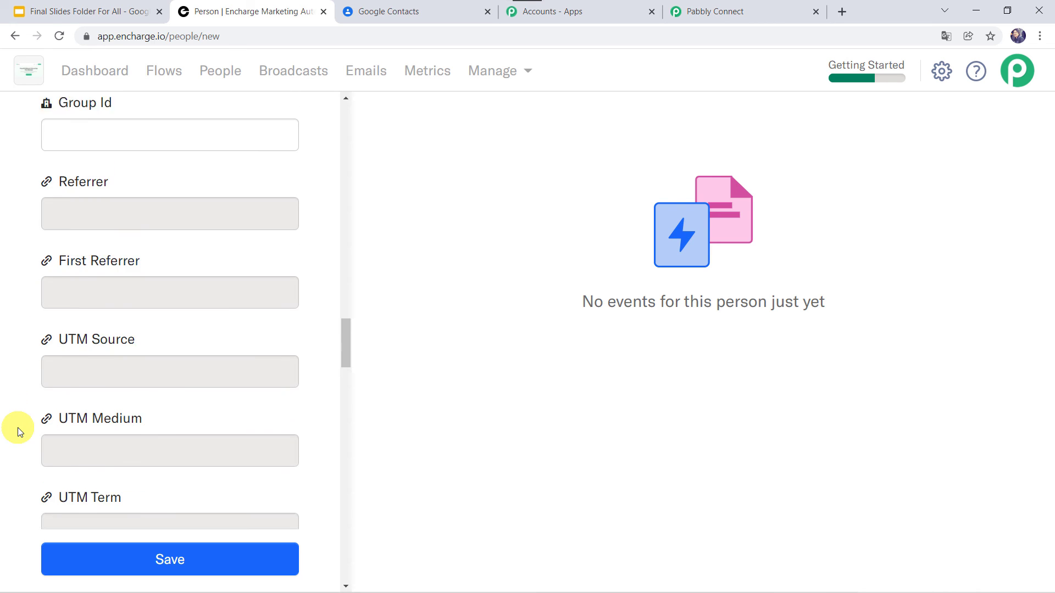
{"action": "scroll", "coordinate": [18, 428], "scroll_direction": "down", "scroll_amount": 1}
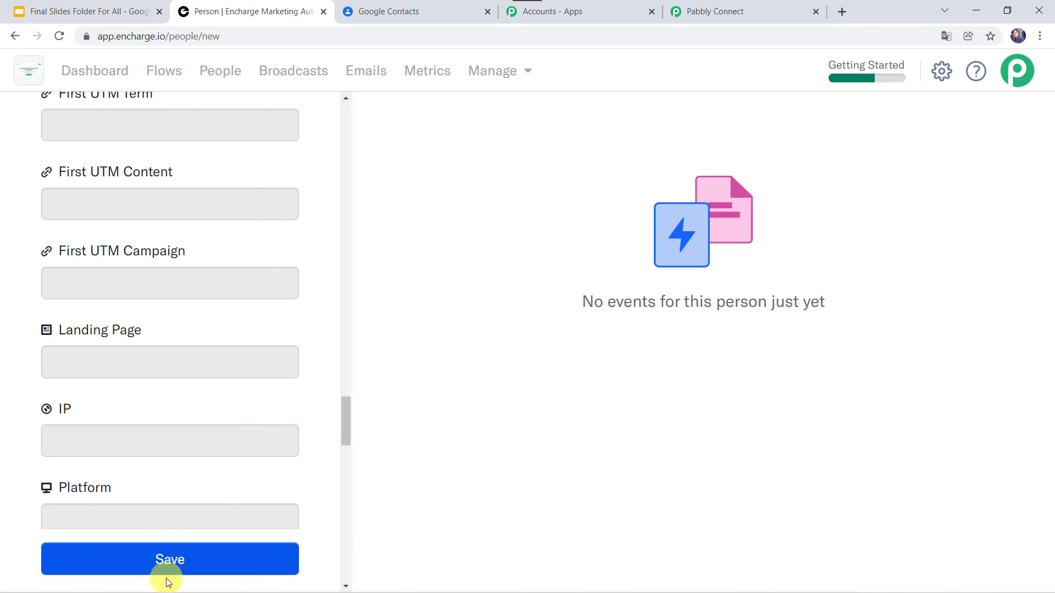
{"action": "left_click", "coordinate": [180, 558]}
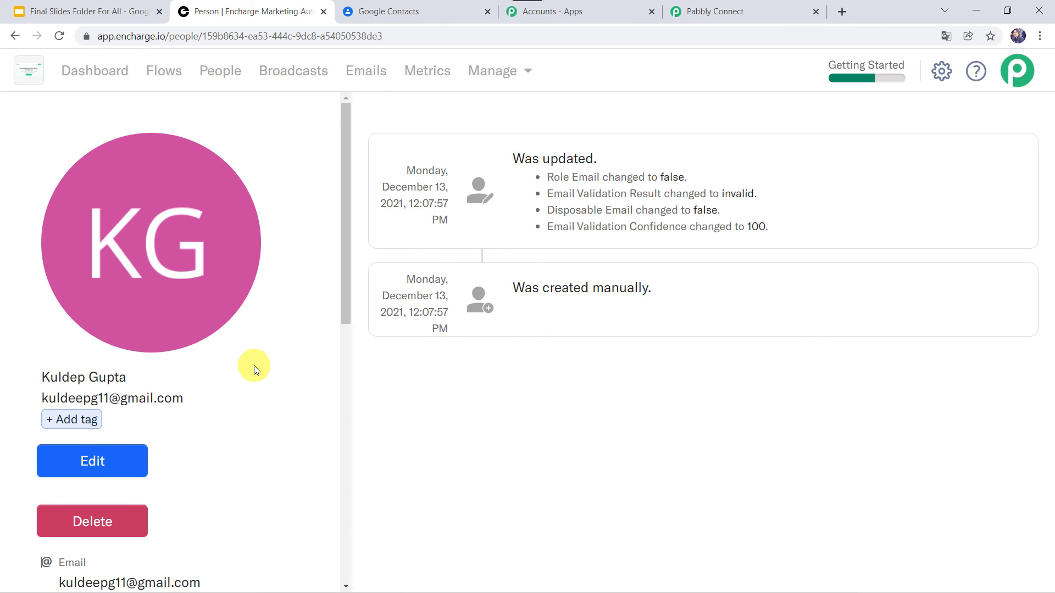
Reload Google Contacts and open the second contact, listed as Team Lead at Pabbly
{"action": "left_click", "coordinate": [413, 12]}
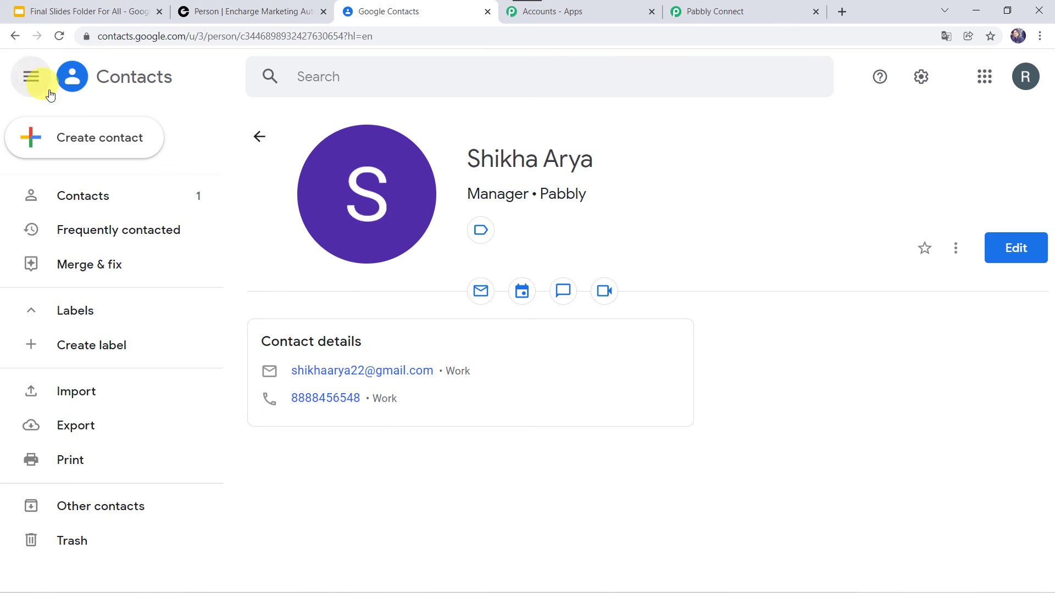
{"action": "left_click", "coordinate": [78, 199]}
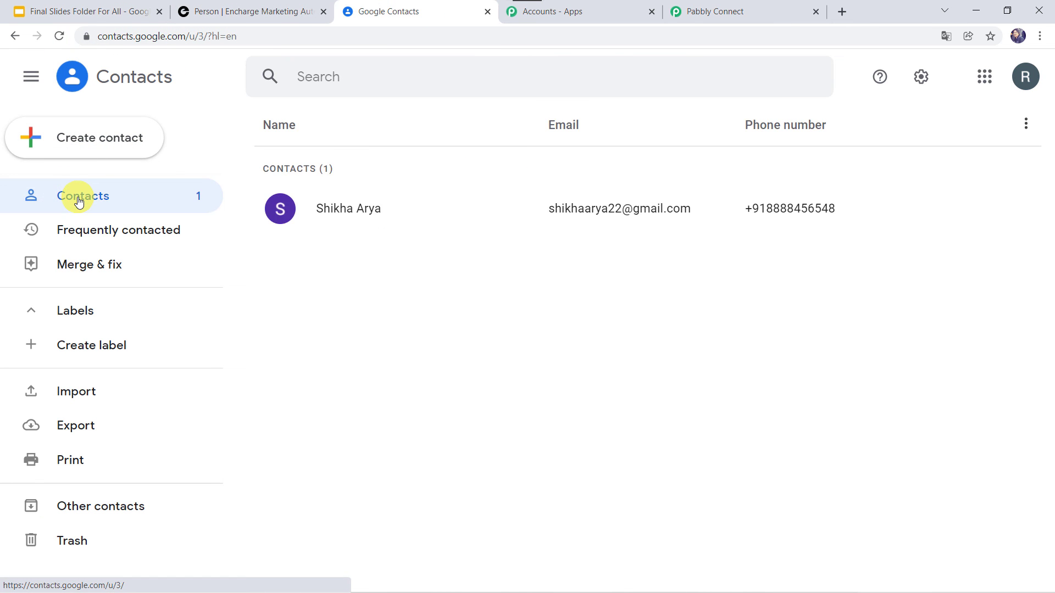
{"action": "left_click", "coordinate": [60, 34]}
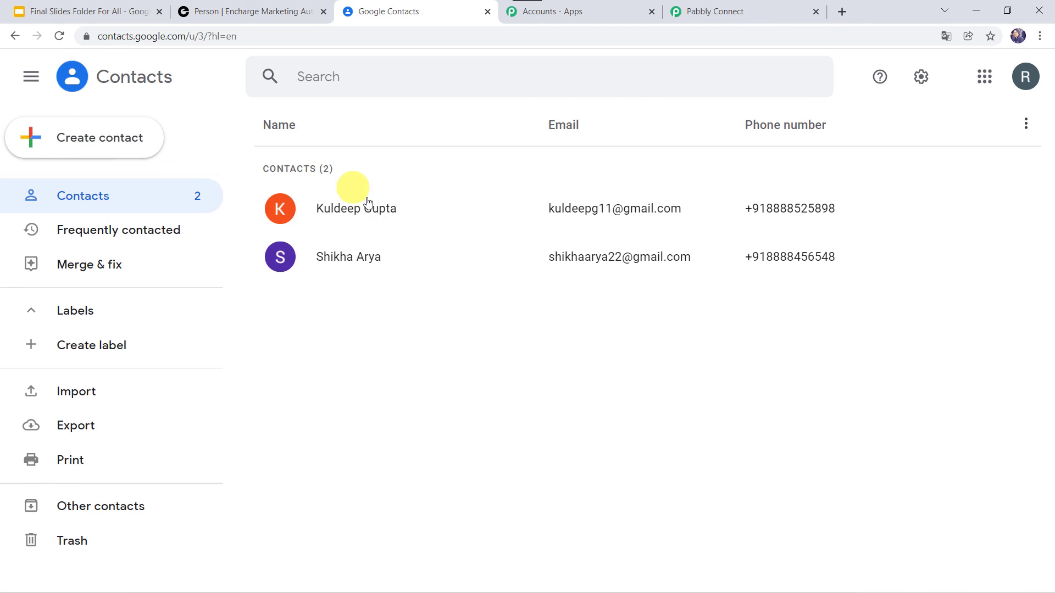
{"action": "left_click", "coordinate": [388, 223]}
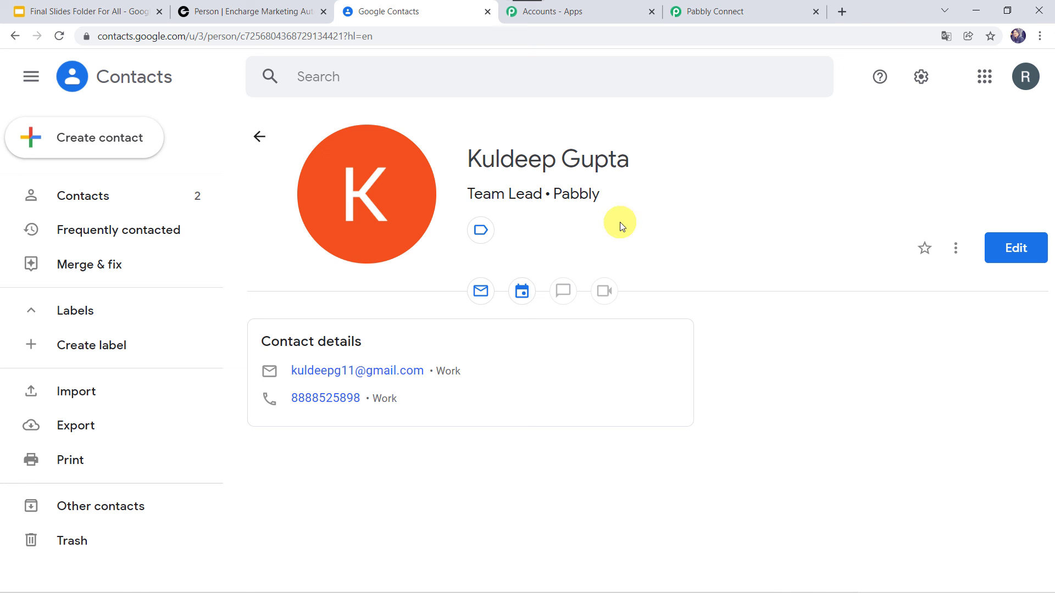
Return to the Pabbly Connect workflow and collapse the Encharge New Person trigger step
{"action": "left_click", "coordinate": [739, 11]}
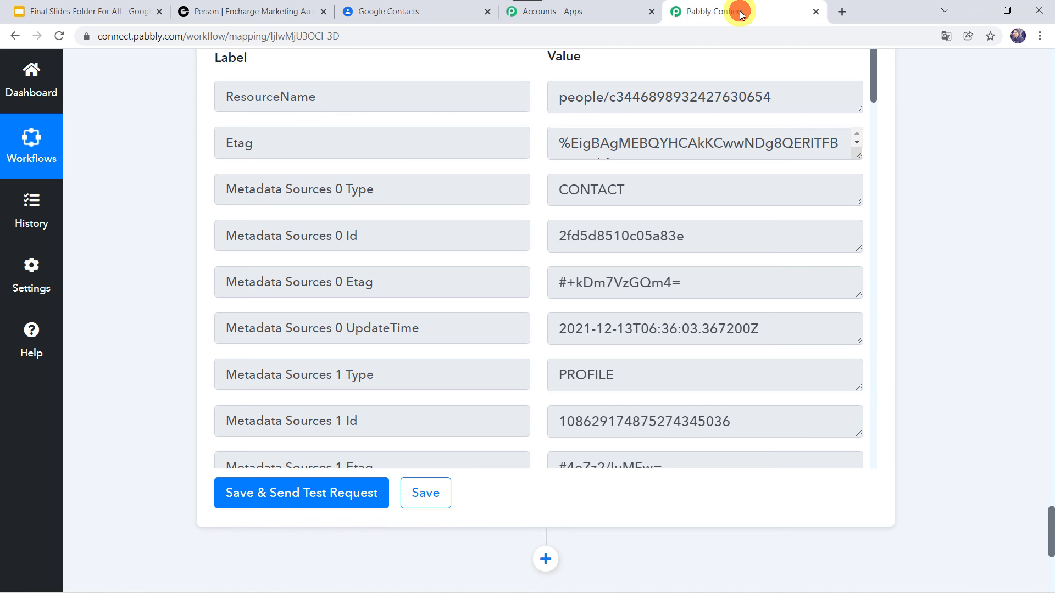
{"action": "scroll", "coordinate": [416, 192], "scroll_direction": "up", "scroll_amount": 15}
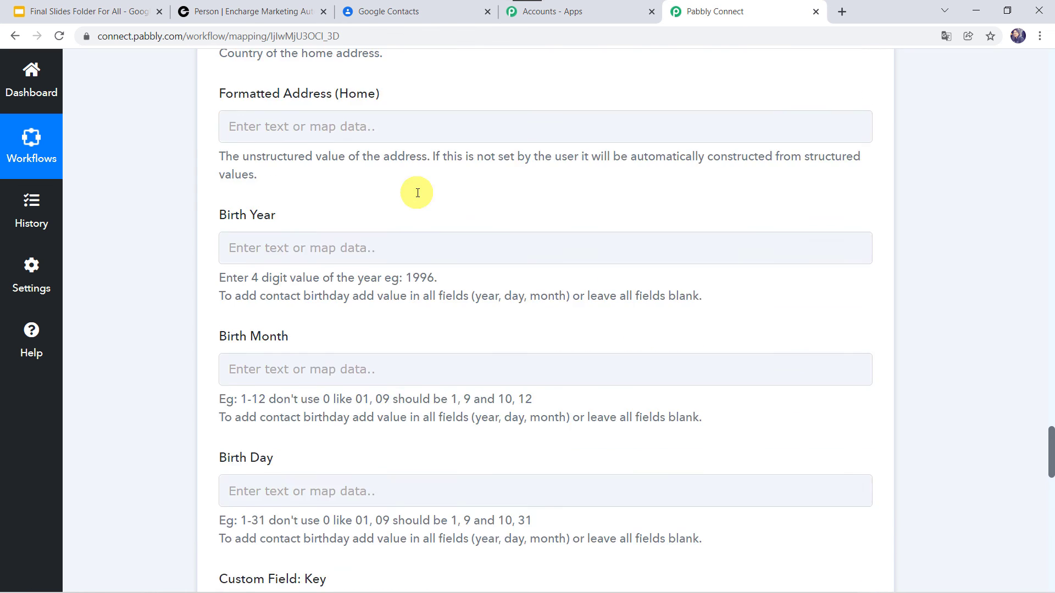
{"action": "scroll", "coordinate": [418, 192], "scroll_direction": "up", "scroll_amount": 15}
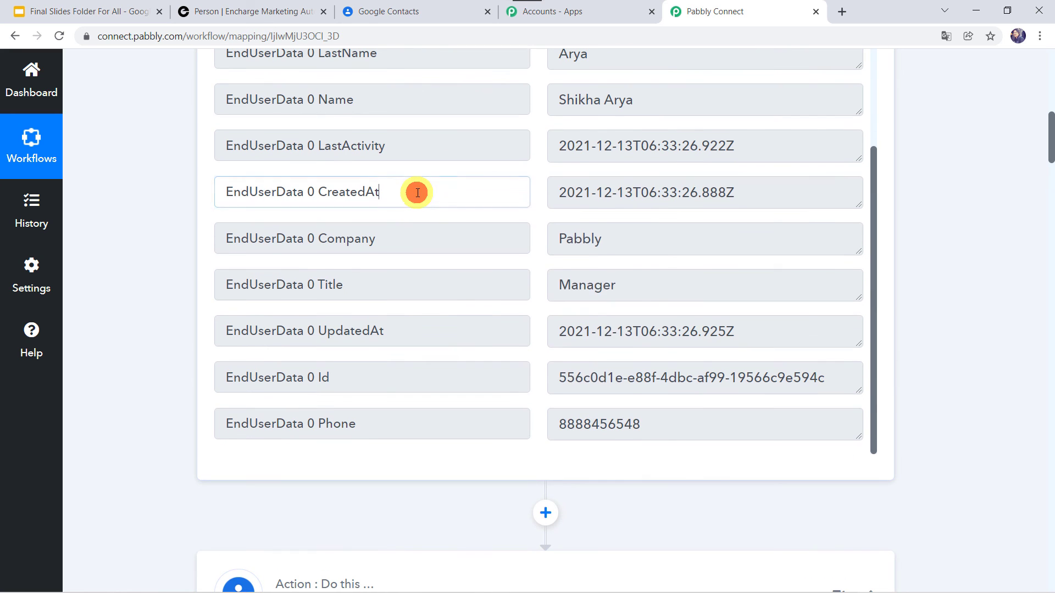
{"action": "right_click", "coordinate": [417, 192]}
{"action": "left_click", "coordinate": [178, 318]}
{"action": "scroll", "coordinate": [178, 317], "scroll_direction": "down", "scroll_amount": 5}
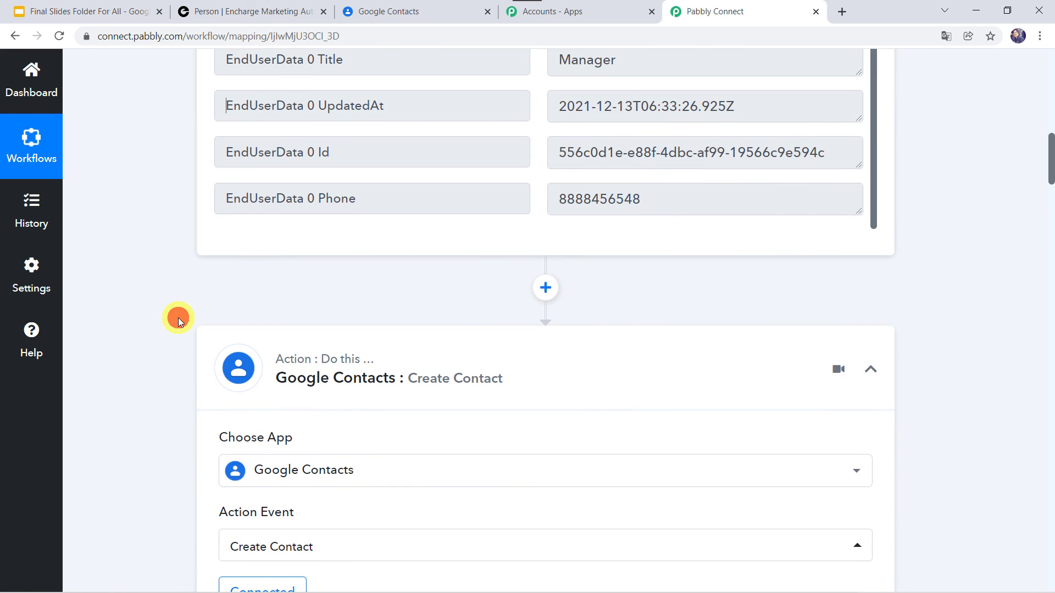
{"action": "scroll", "coordinate": [424, 351], "scroll_direction": "up", "scroll_amount": 15}
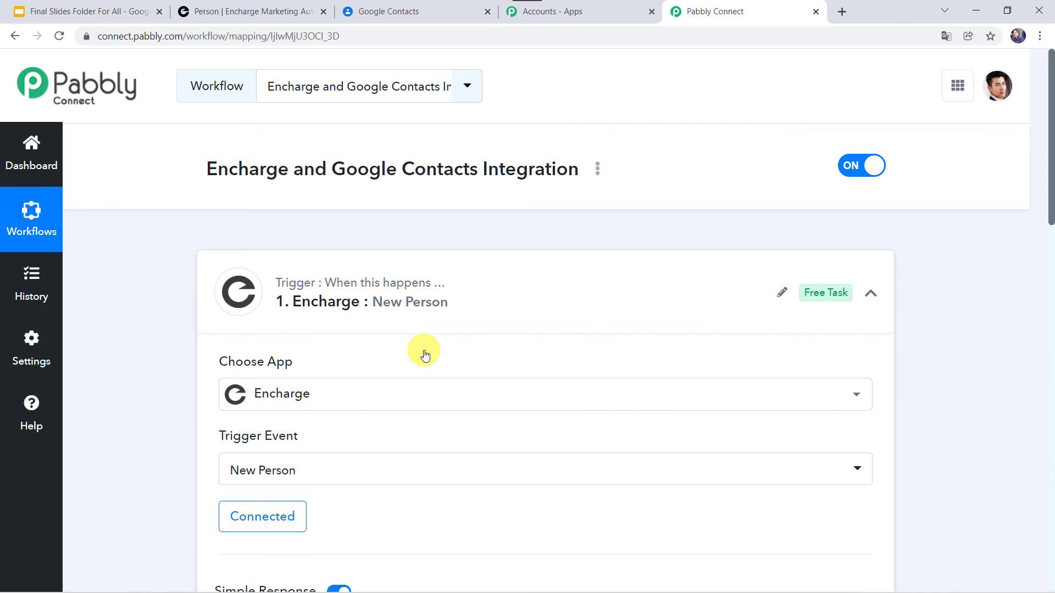
{"action": "left_click", "coordinate": [489, 284]}
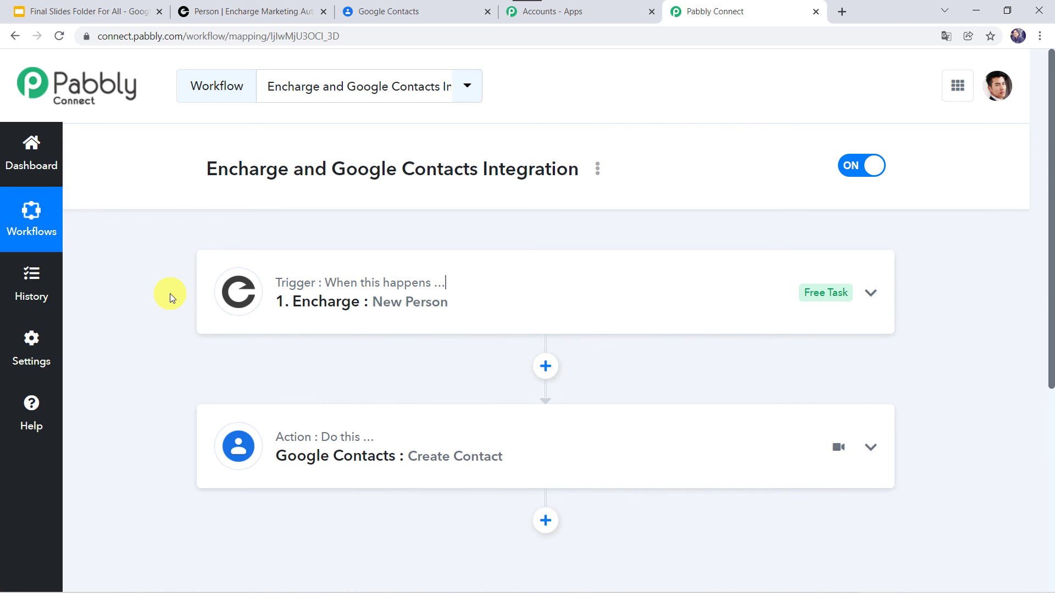